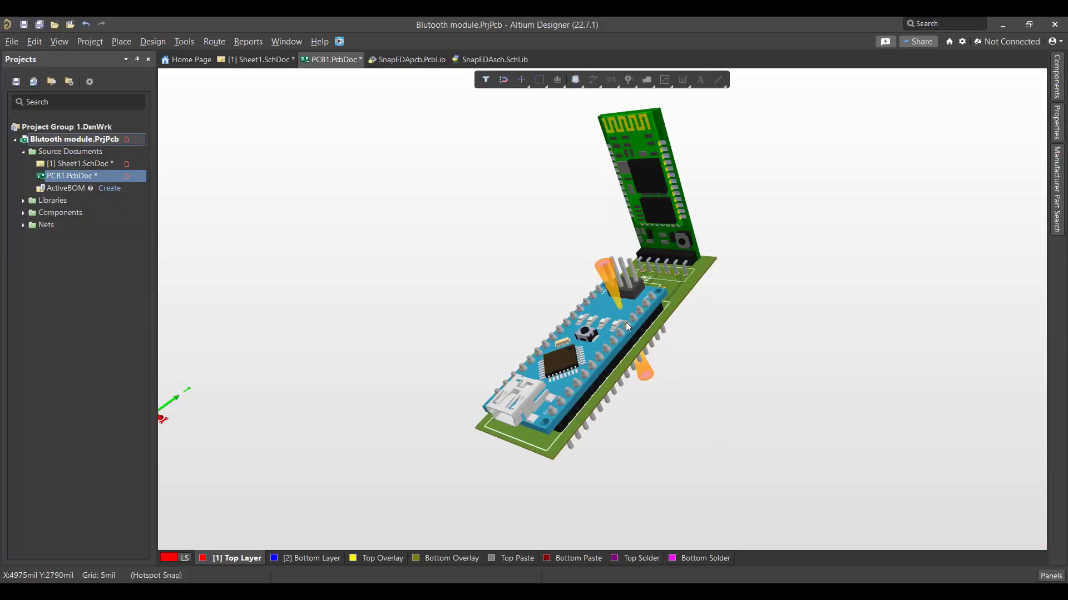
Create an empty PCB project named 'Blutooth module' in the existing project folder
mouse_move(625, 322)
right_mouse_down("shift")
mouse_move(664, 346)
mouse_move(635, 309)
right_mouse_up("shift")
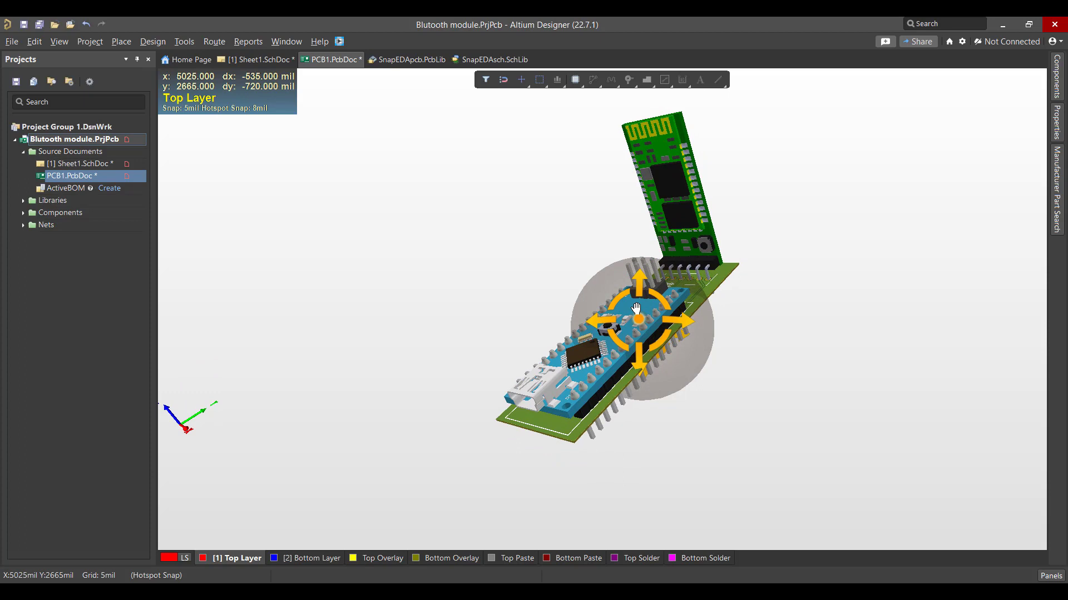
mouse_move(636, 309)
right_mouse_down("shift")
mouse_move(594, 326)
mouse_move(743, 297)
mouse_move(553, 239)
mouse_move(484, 291)
mouse_move(645, 406)
mouse_move(640, 281)
right_mouse_up("shift")
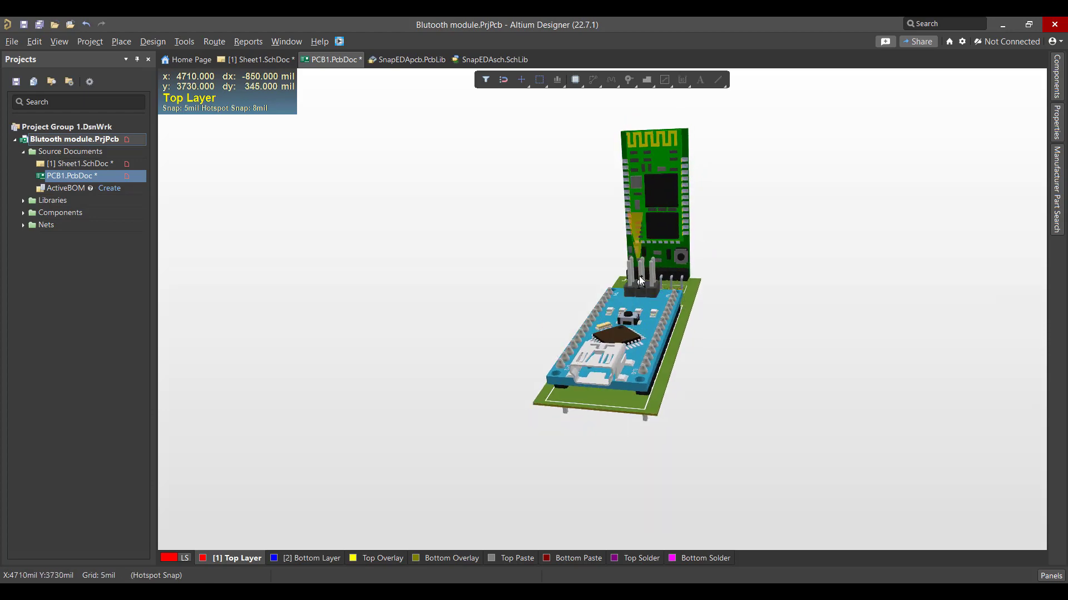
scroll(639, 281, "up", 3, "ctrl")
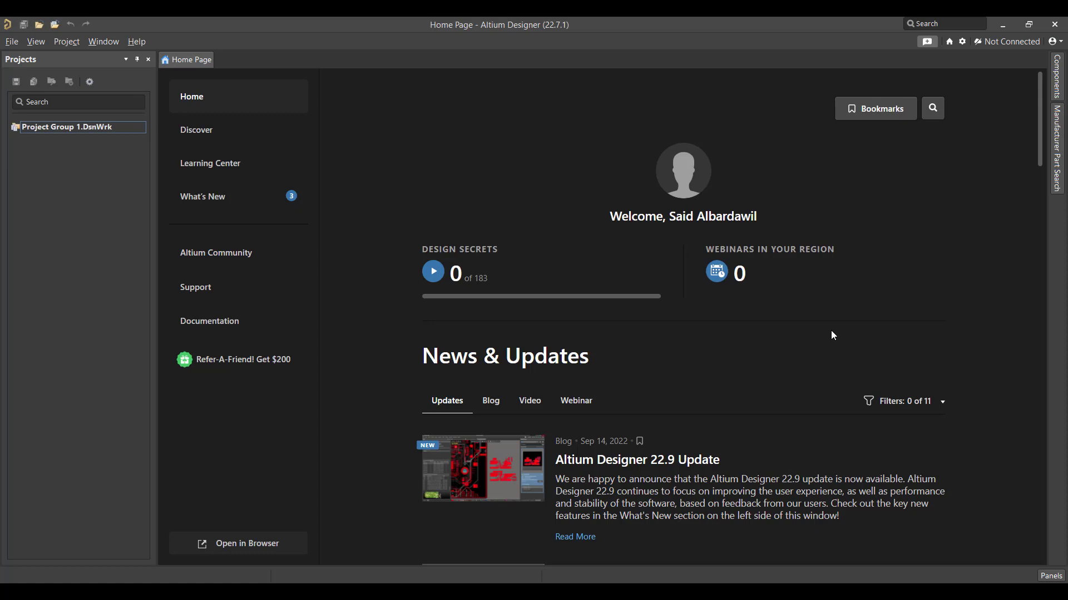
left_click(11, 42)
mouse_move(32, 57)
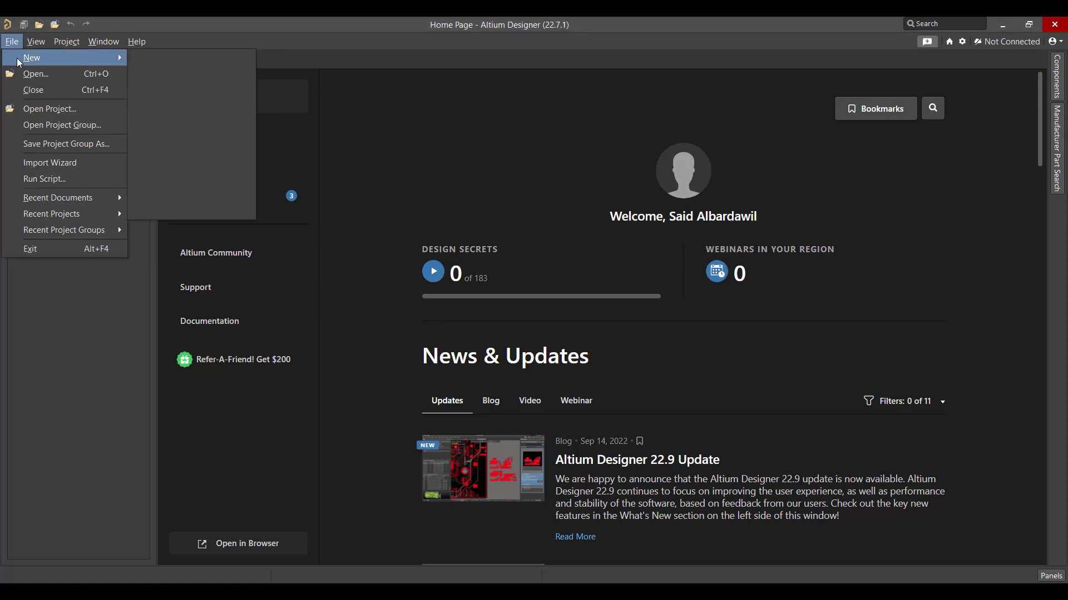
left_click(141, 59)
left_click(567, 160)
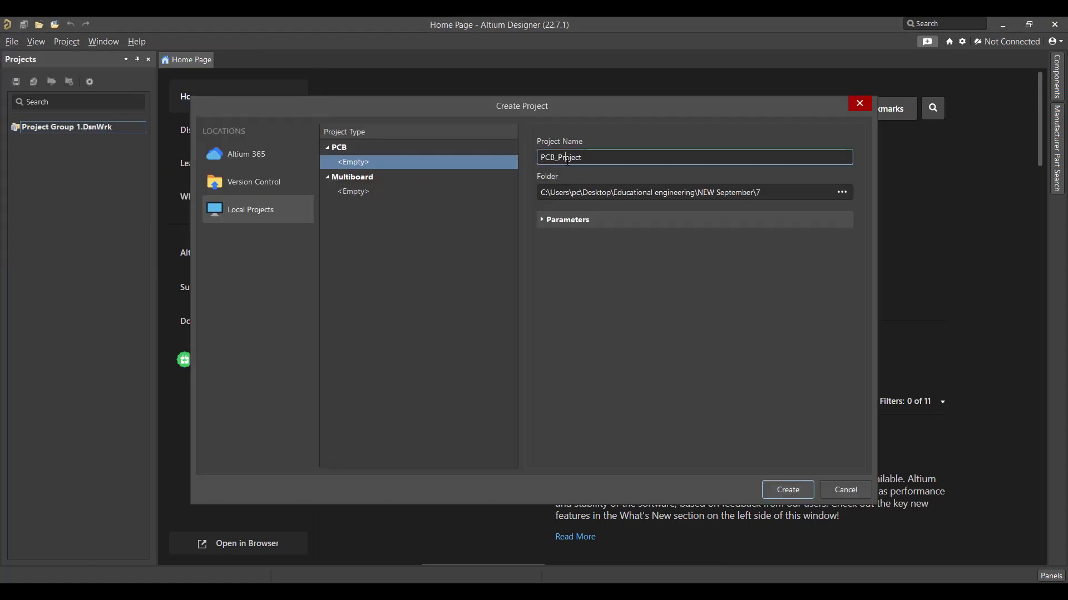
left_click_drag(616, 156, 532, 163)
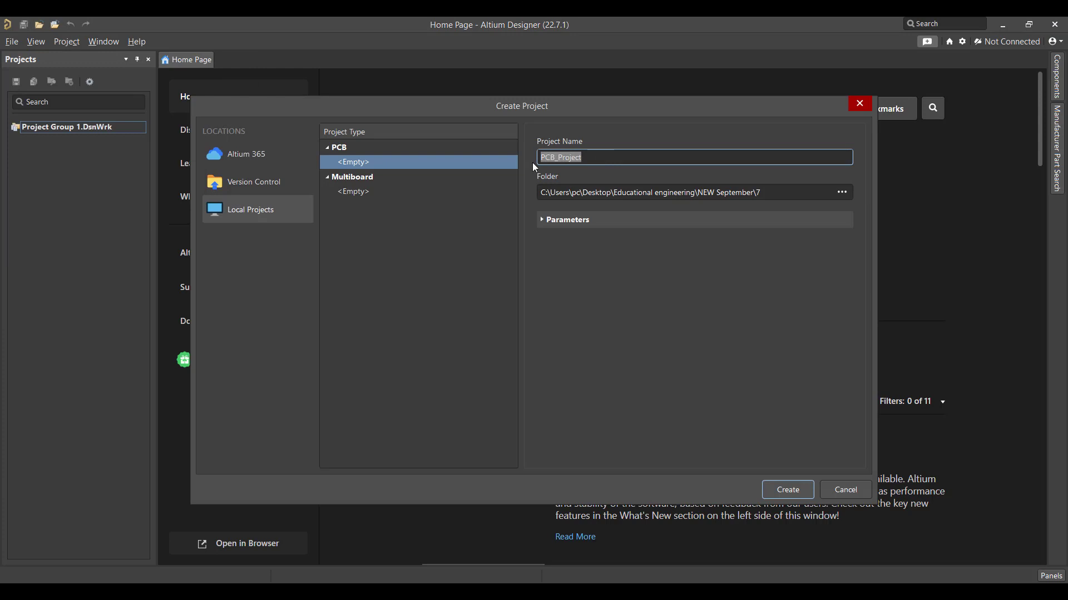
key("BackSpace")
type("Blut")
type("ooth m")
type("odul")
type("e")
left_click(839, 194)
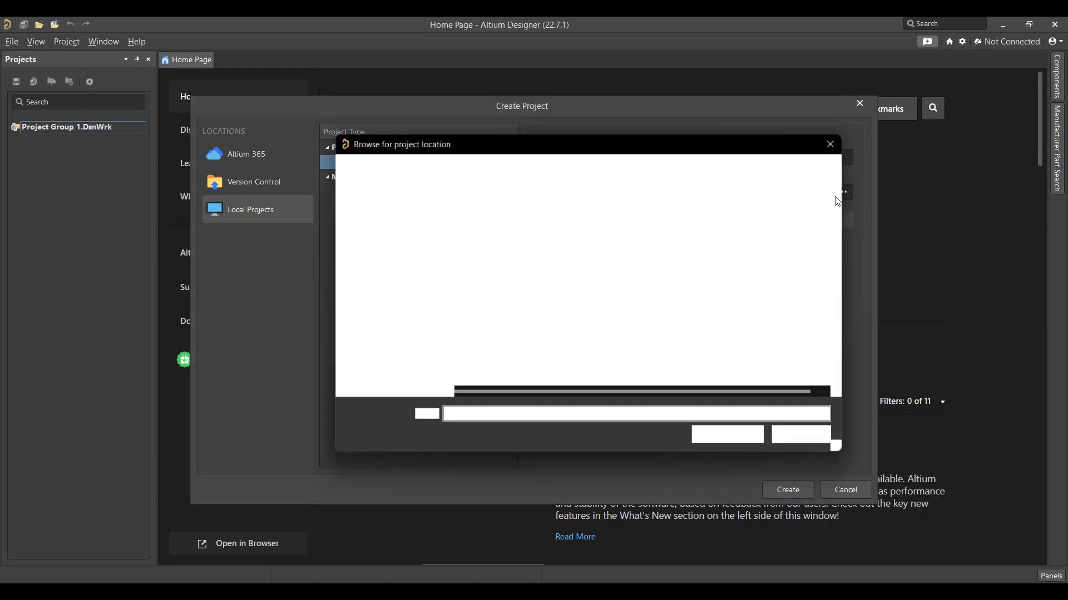
left_click(726, 438)
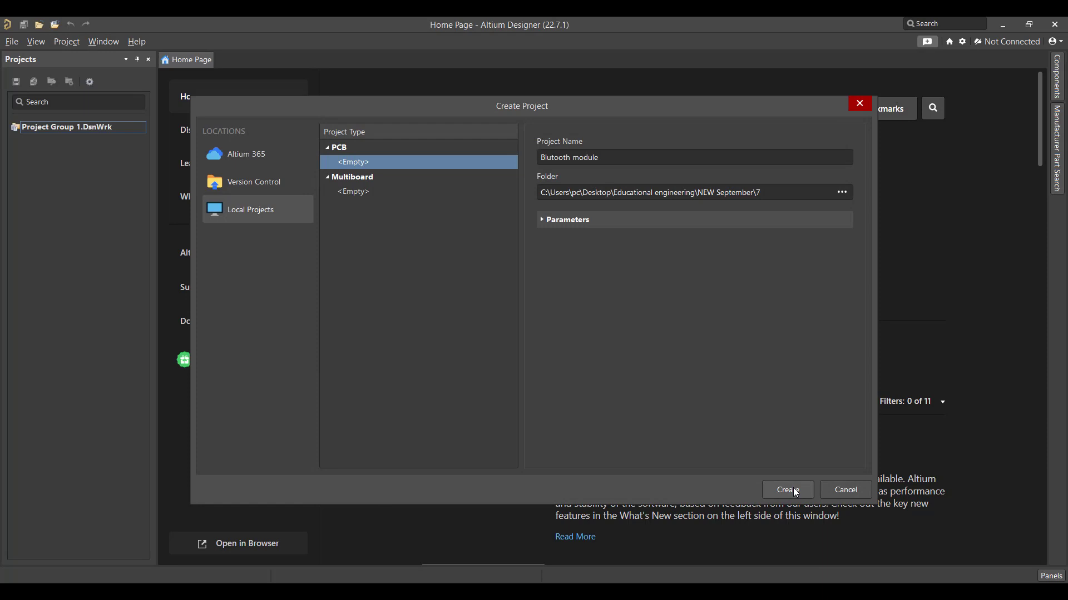
left_click(793, 489)
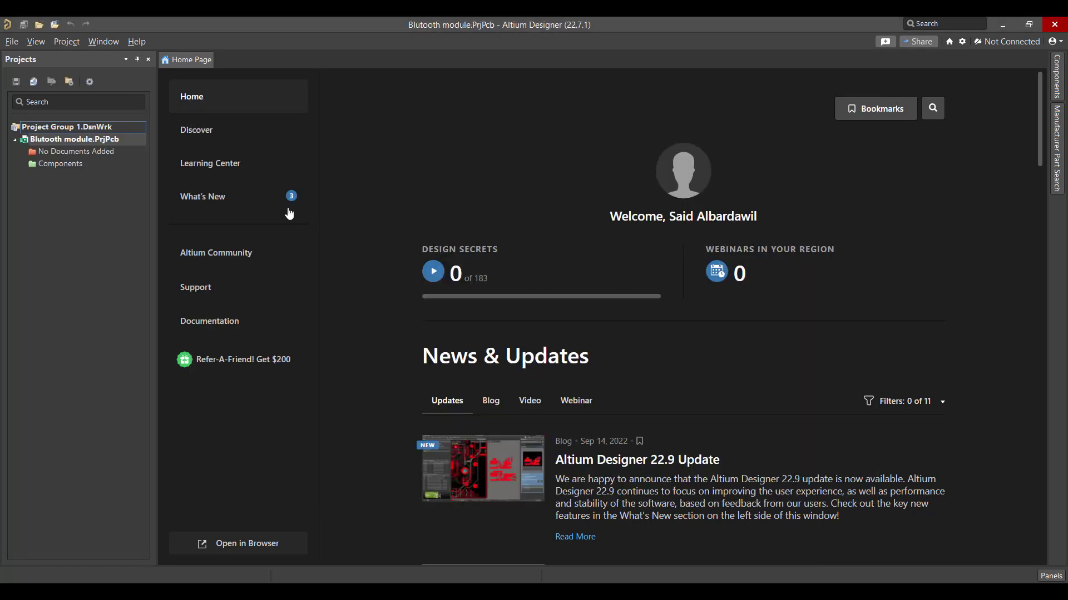
Add a new schematic sheet and a new PCB document to the project
right_click(103, 138)
mouse_move(160, 165)
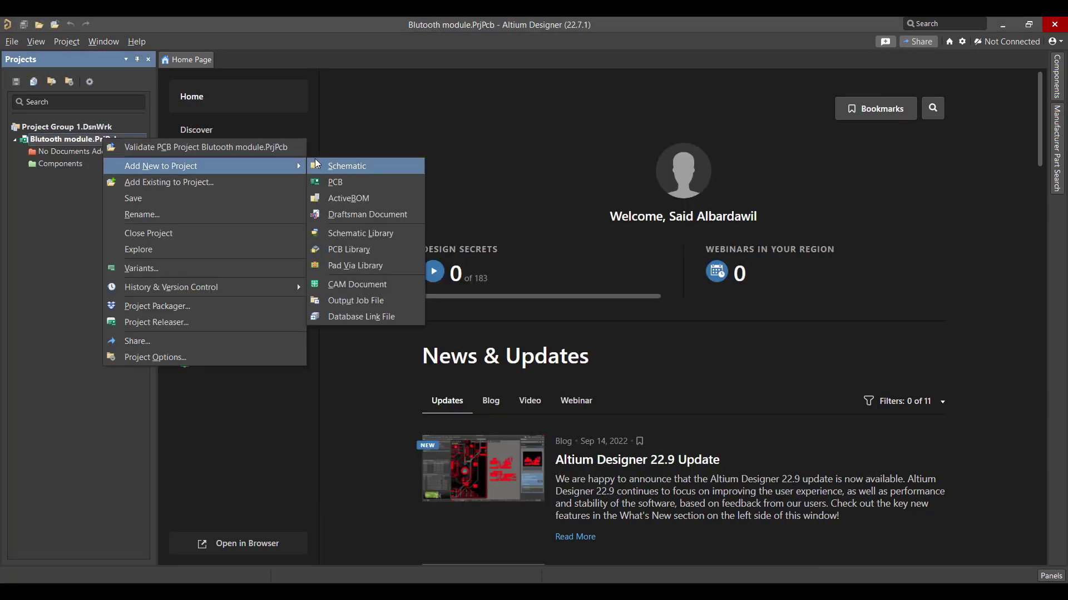
left_click(316, 164)
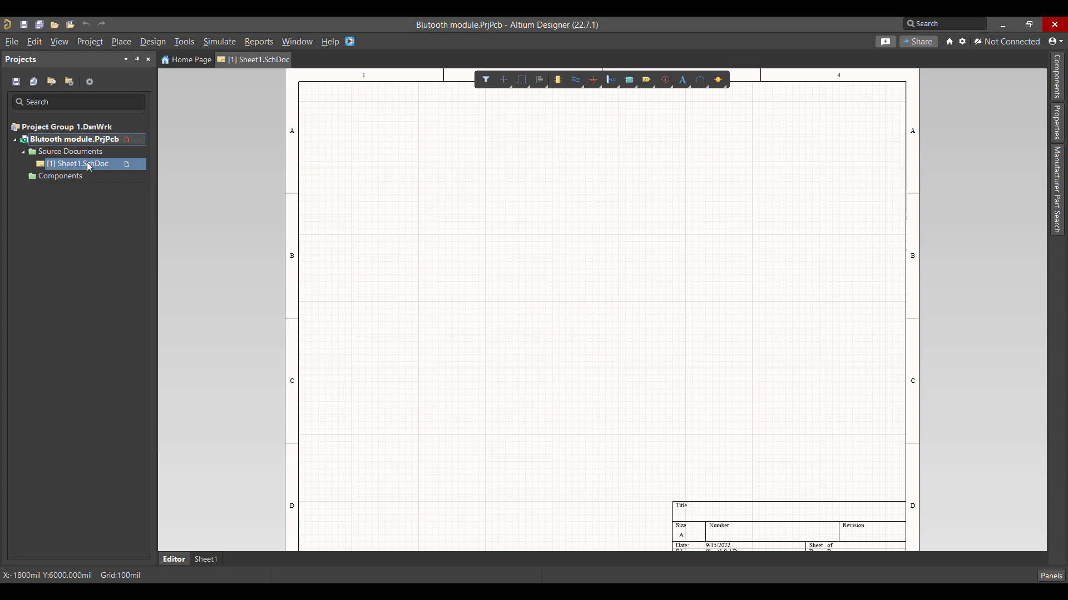
right_click(91, 139)
mouse_move(150, 168)
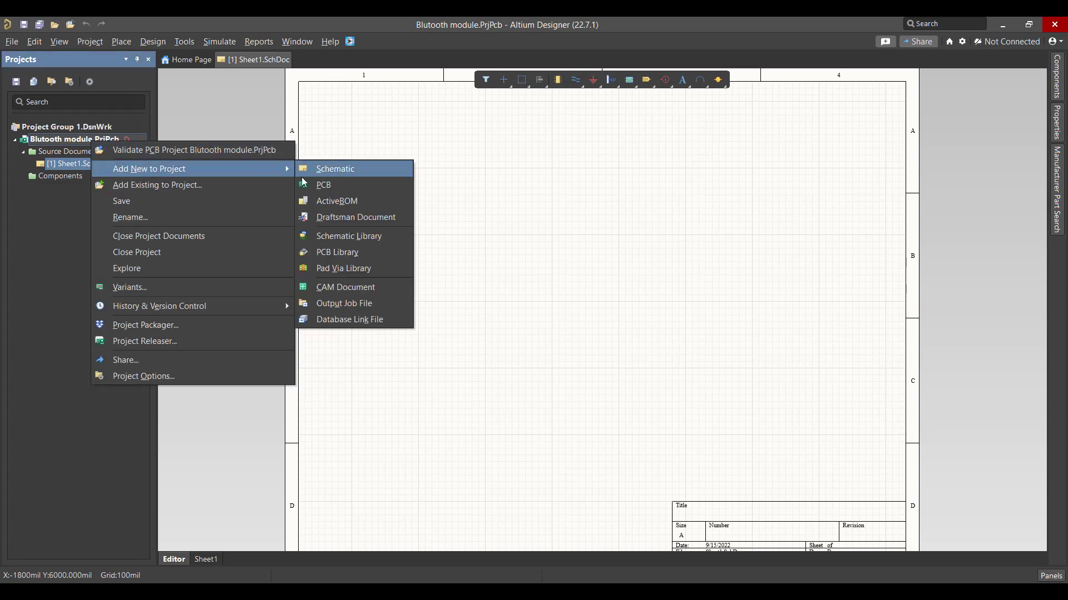
left_click(303, 183)
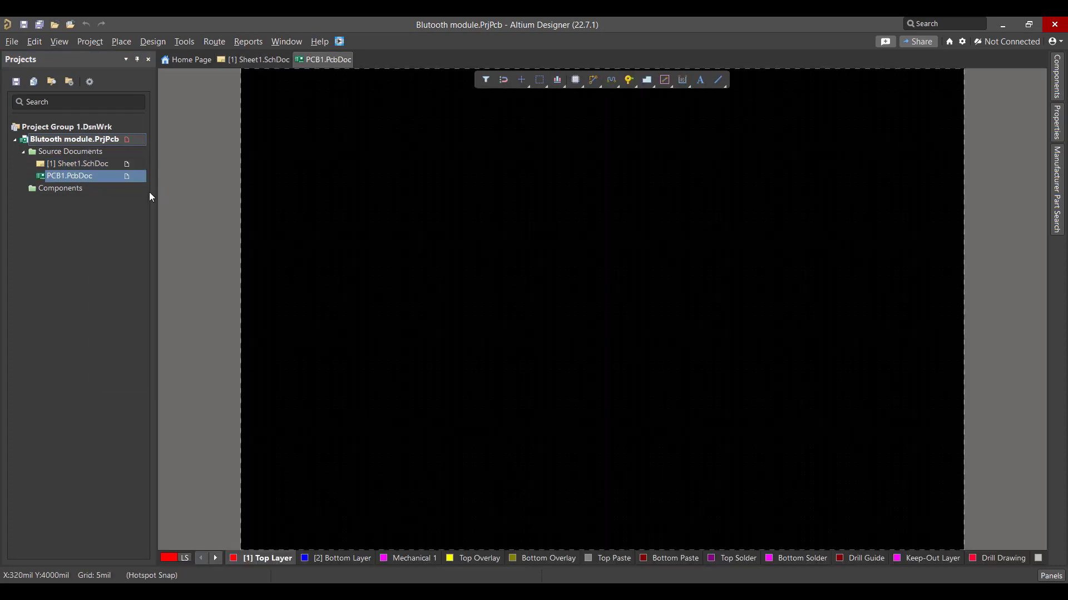
Save the schematic as Sheet1 and the PCB document as PCB1
right_click(98, 166)
left_click(136, 189)
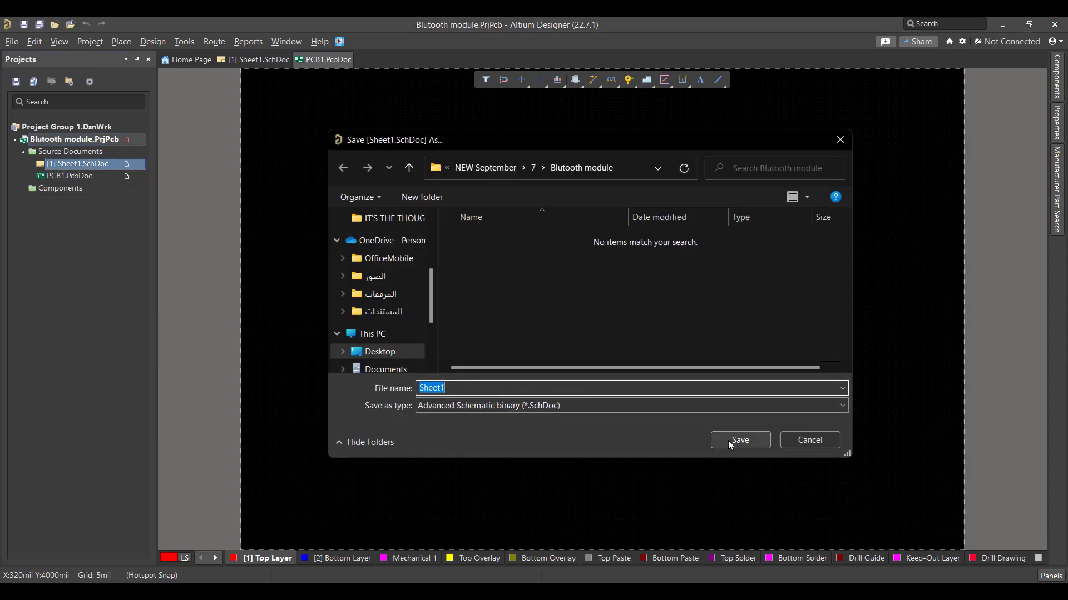
left_click(728, 440)
right_click(93, 180)
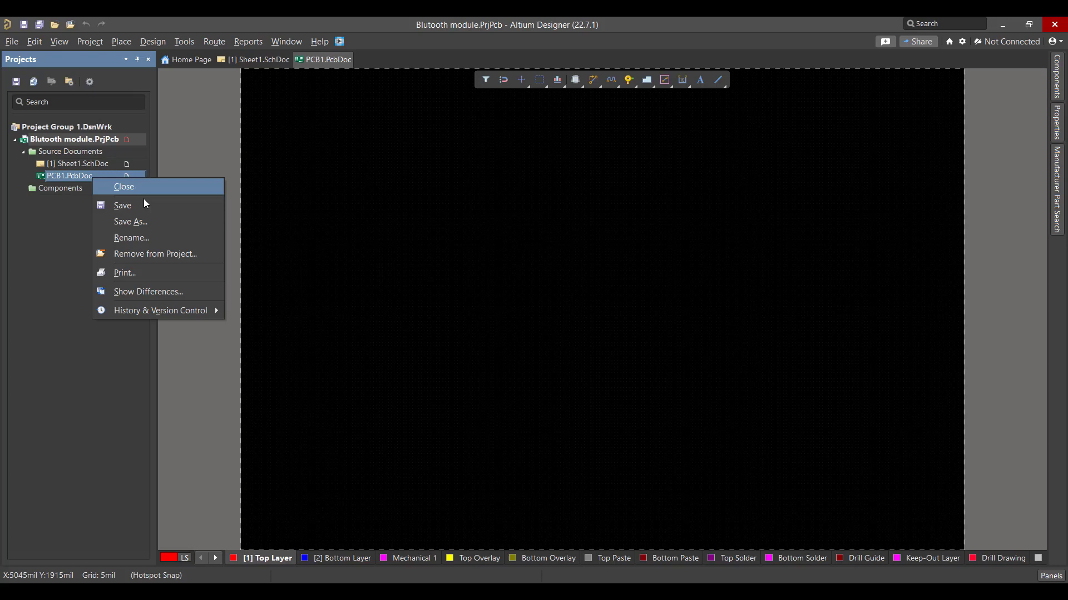
left_click(178, 220)
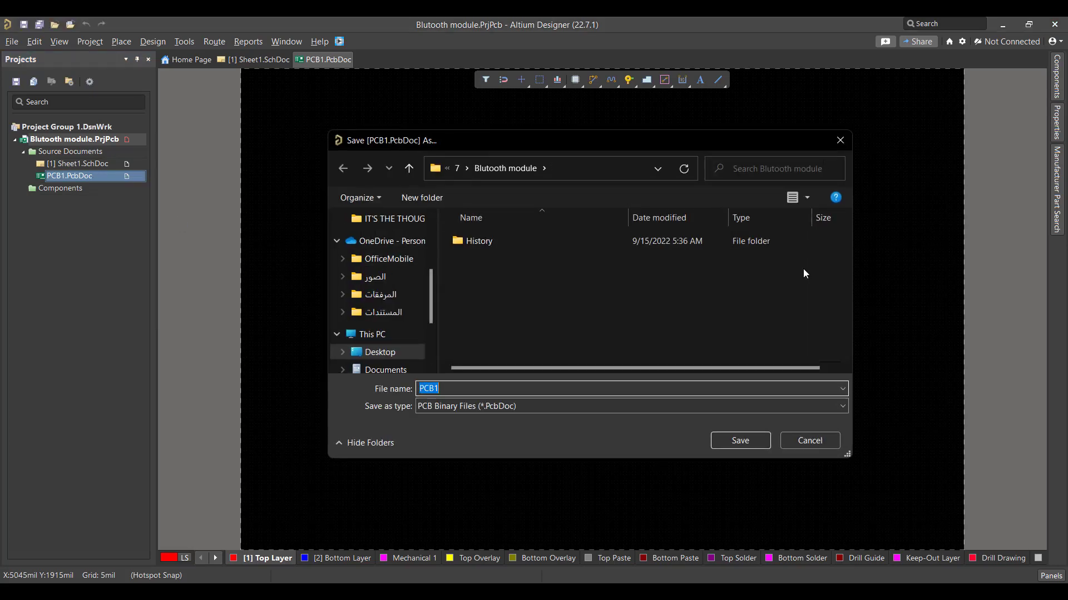
left_click(749, 439)
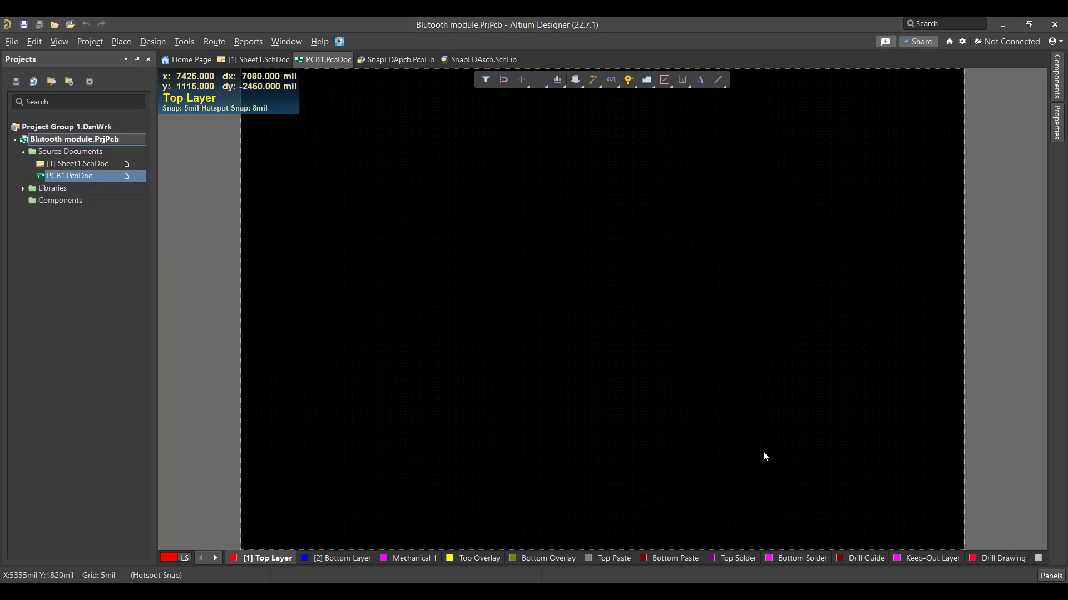
Select Sheet1.SchDoc, review the HC-05 wiring image, then minimize Snipping Tool
left_click(87, 164)
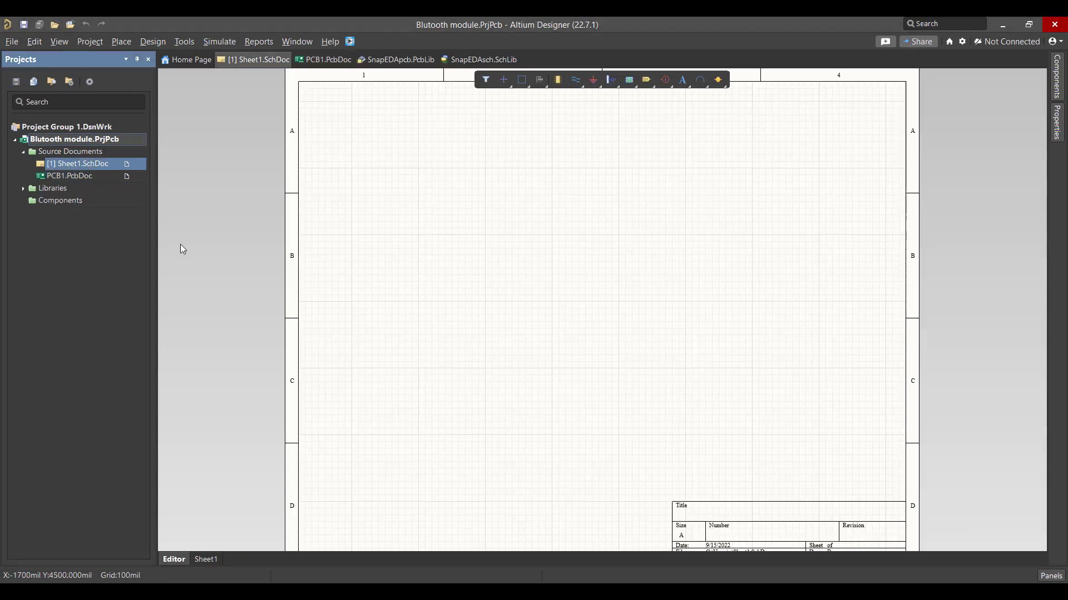
key("alt+Tab")
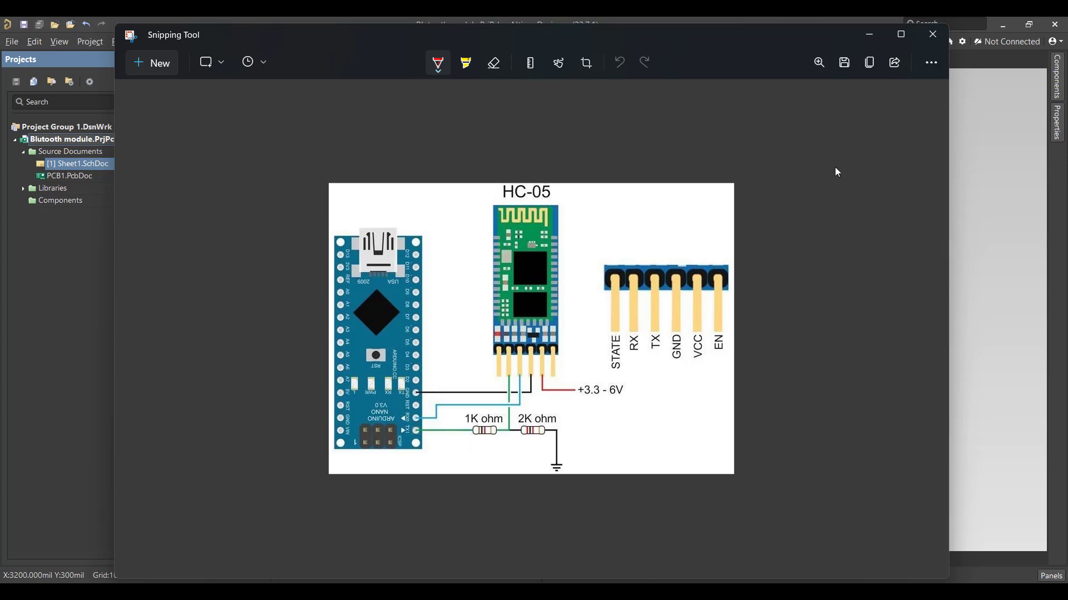
left_click(869, 35)
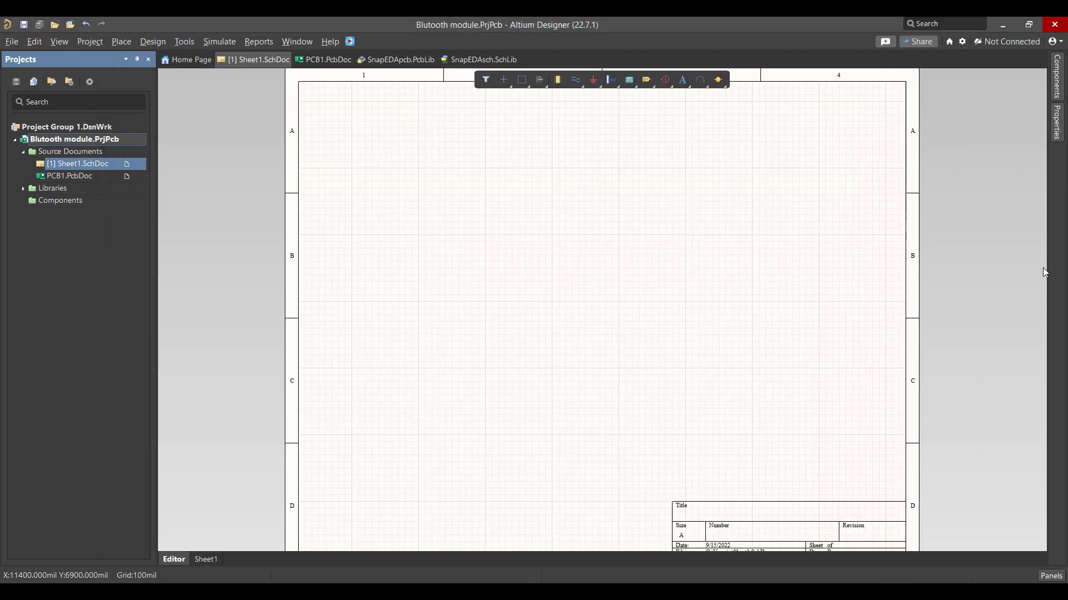
Search Manufacturer Part Search for 'nano' after removing the 10k filter
left_click(1045, 573)
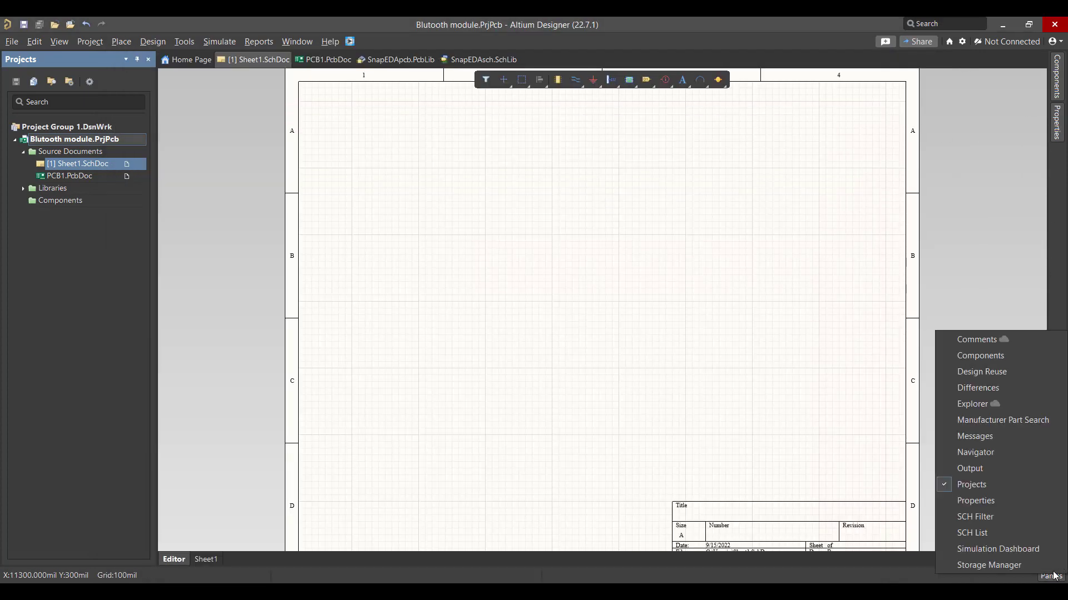
left_click(1037, 421)
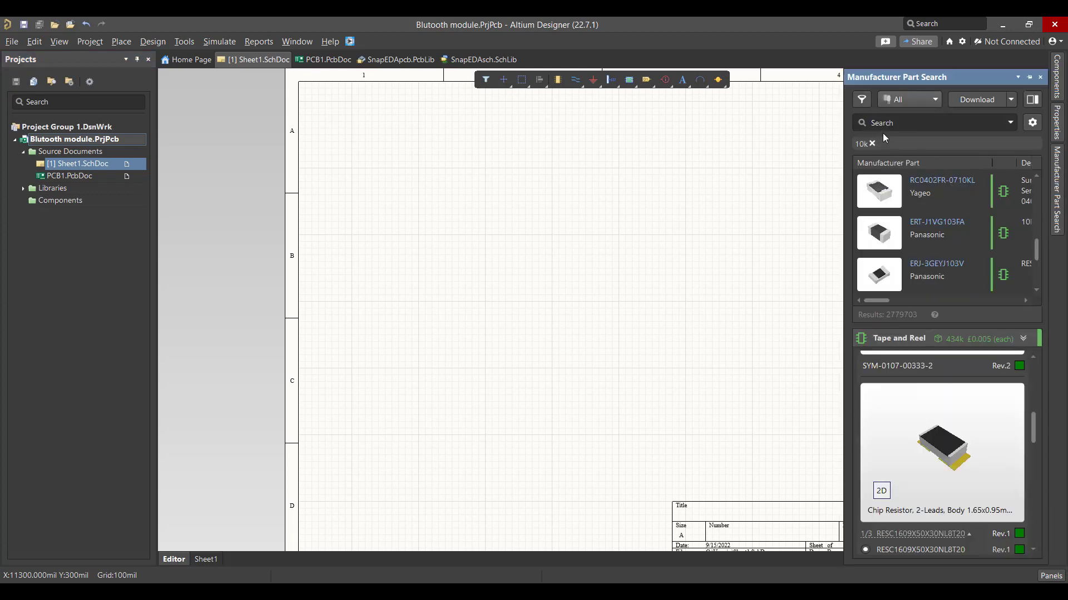
left_click(874, 142)
type("nan")
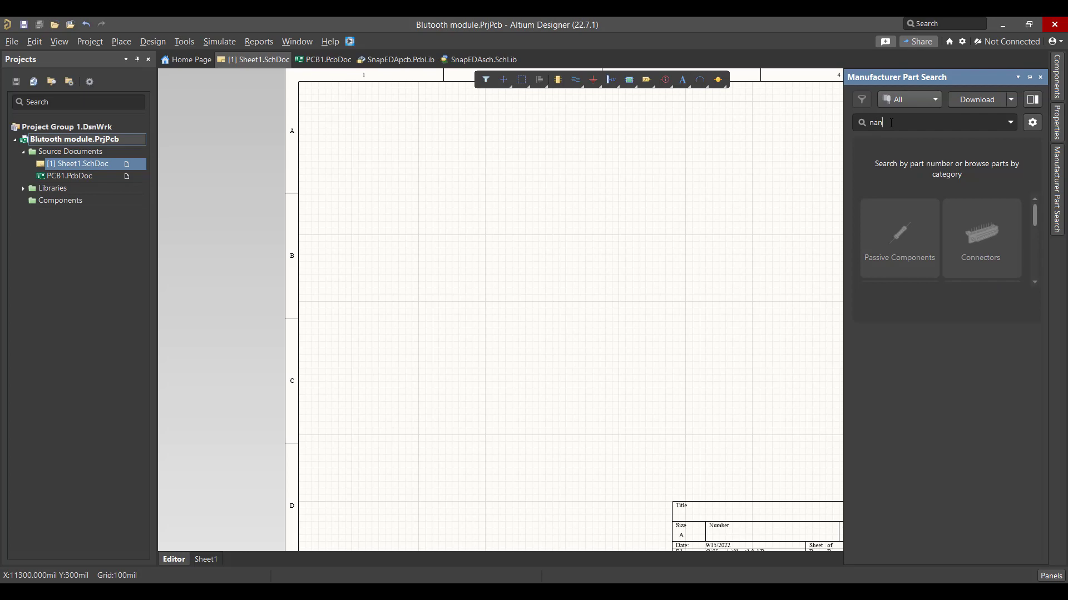
type("o")
key("Return")
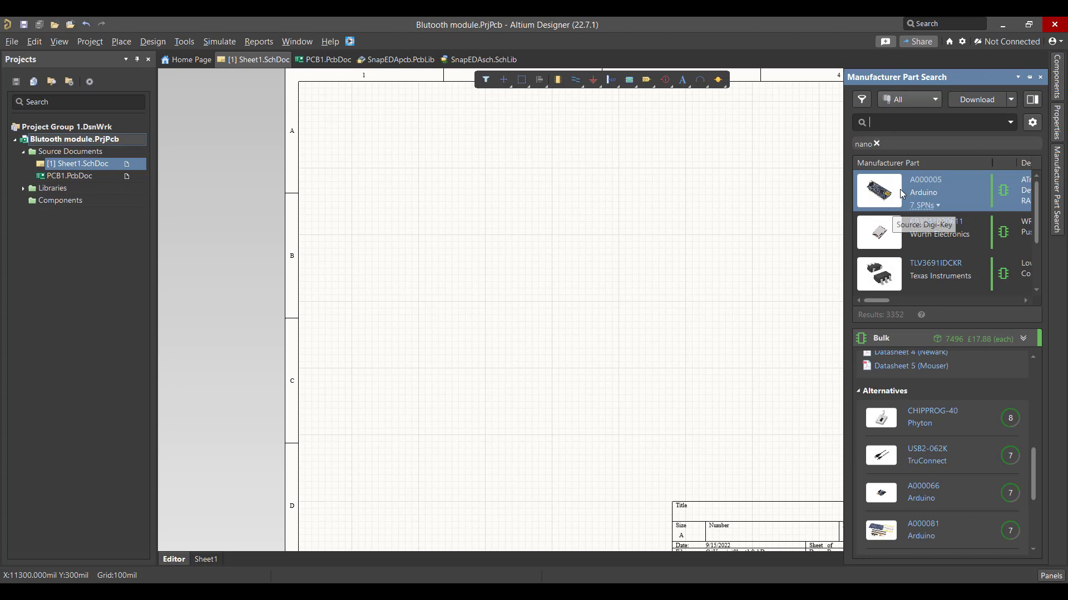
Place the Arduino A000005 part on the sheet and delete the duplicate copy
right_click(902, 193)
key("Escape")
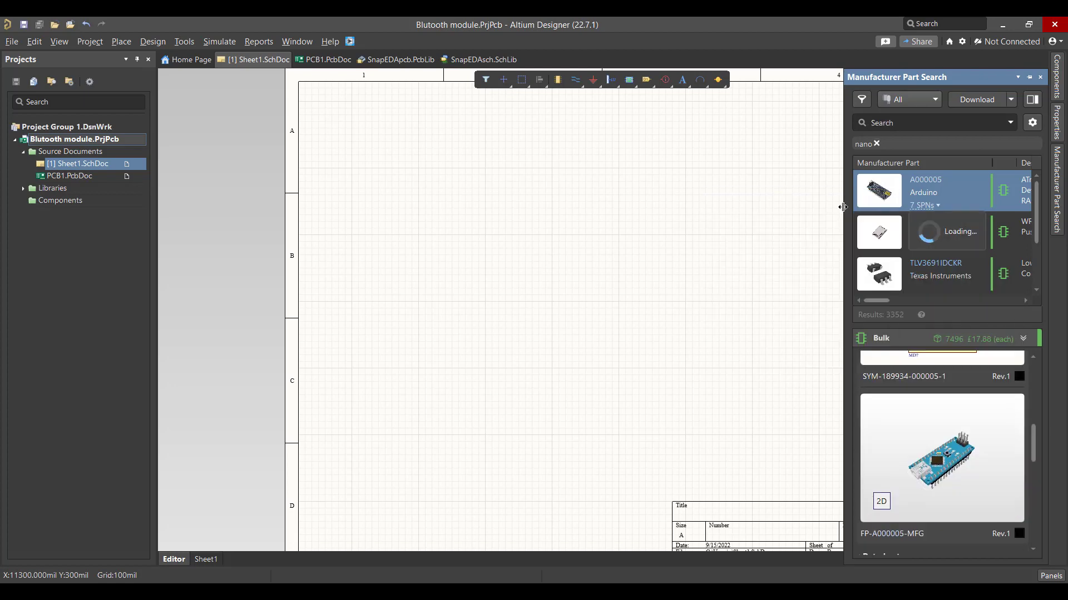
left_click(439, 190)
right_click(473, 232)
left_click(565, 188)
left_click(531, 241)
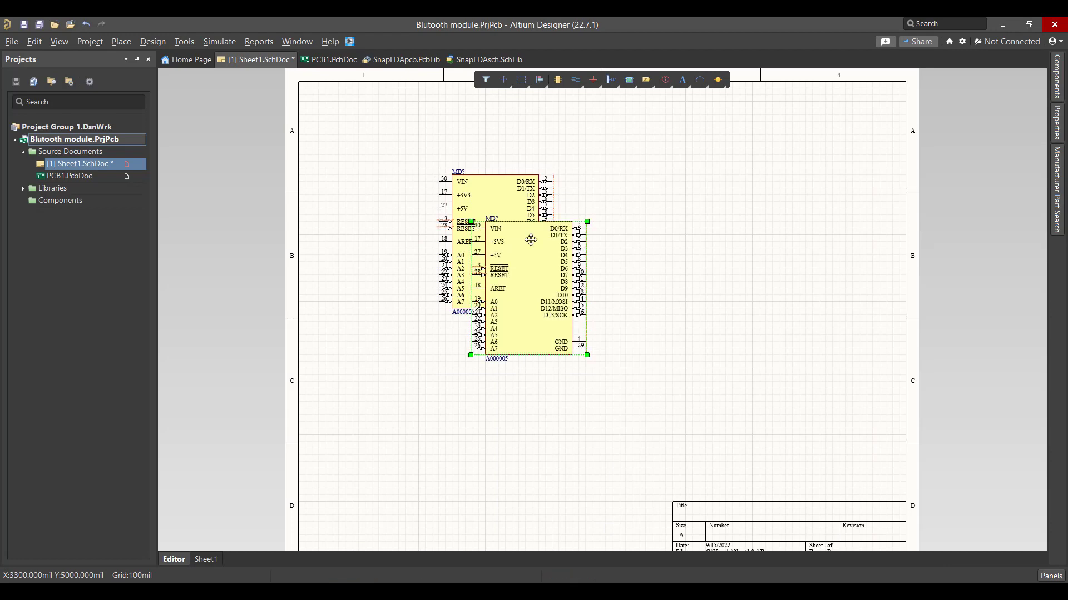
key("Delete")
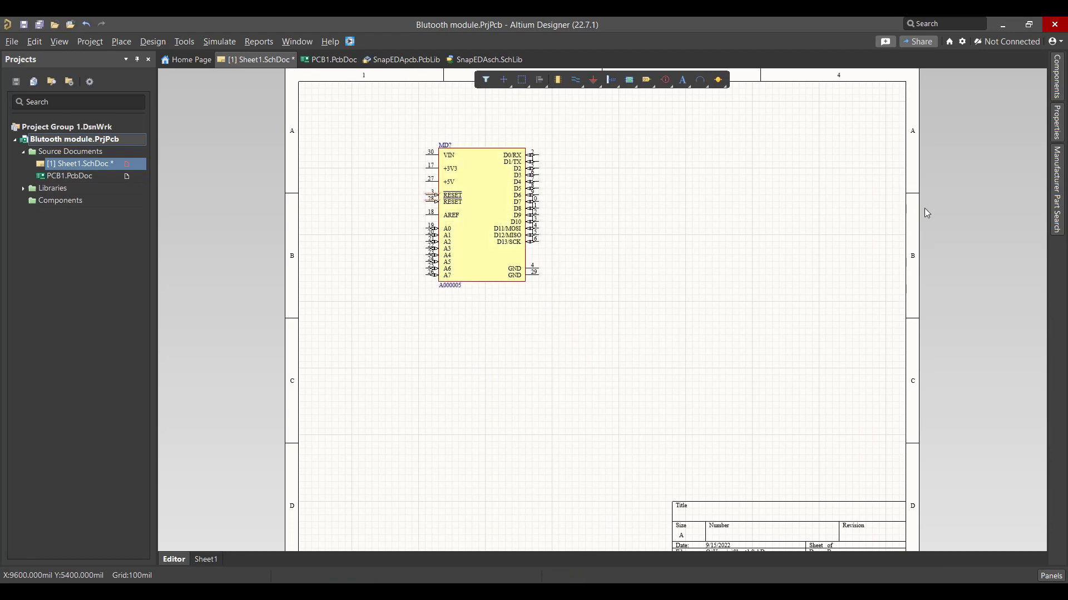
Place the 172732-6 header from SnapEDAsch.SchLib to the right of the Arduino
left_click(1058, 78)
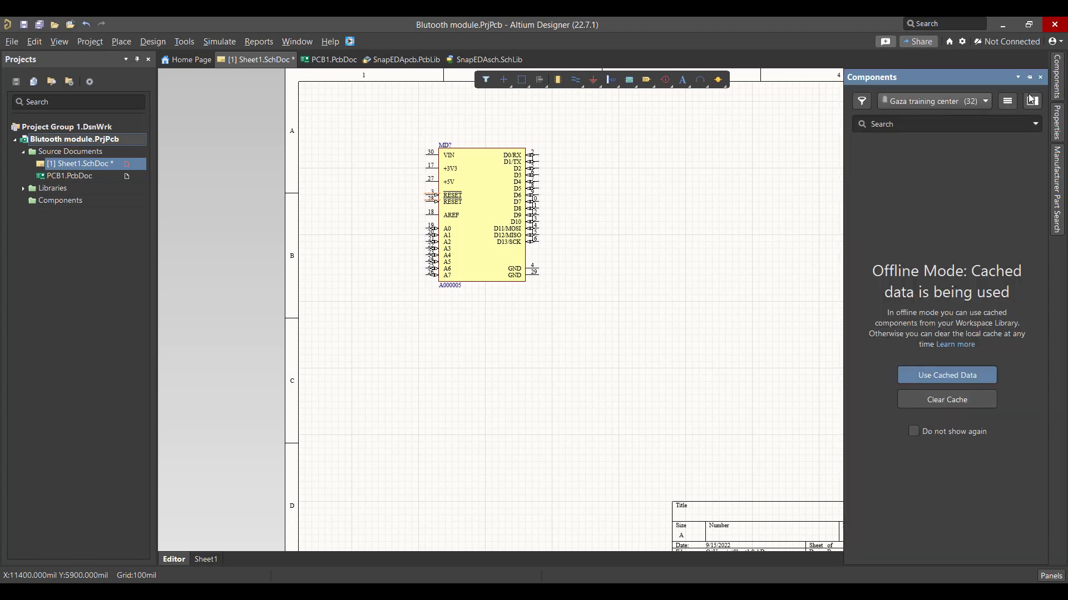
left_click(961, 101)
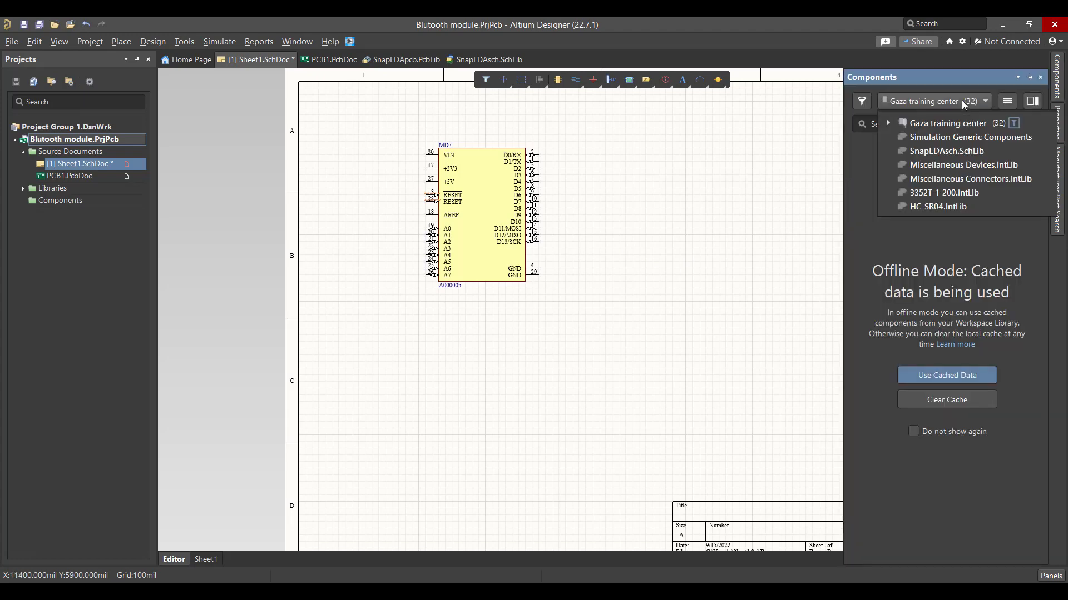
left_click(961, 151)
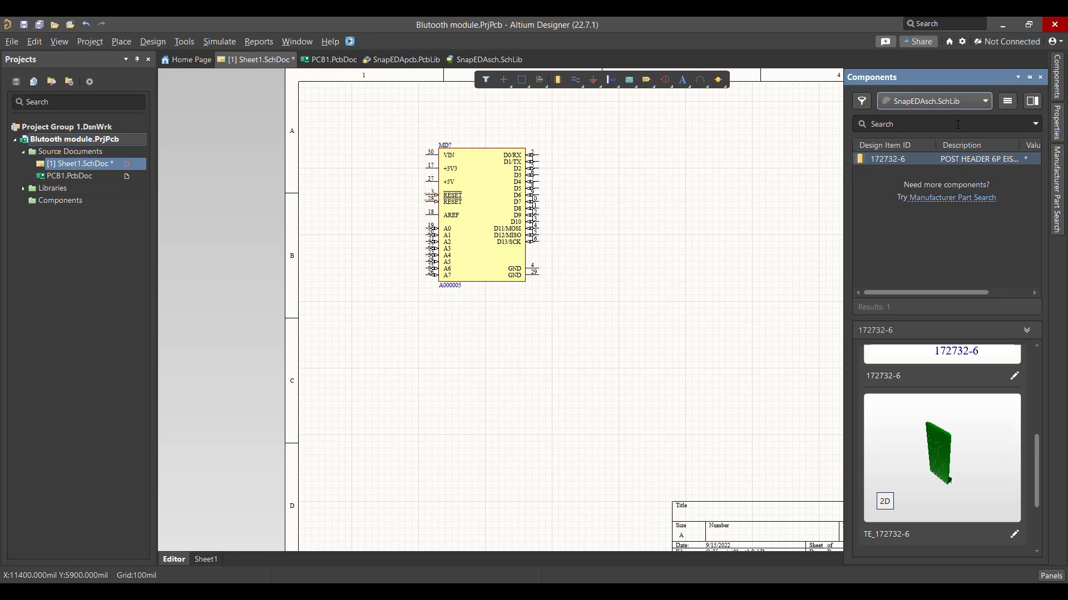
left_click_drag(947, 160, 638, 168)
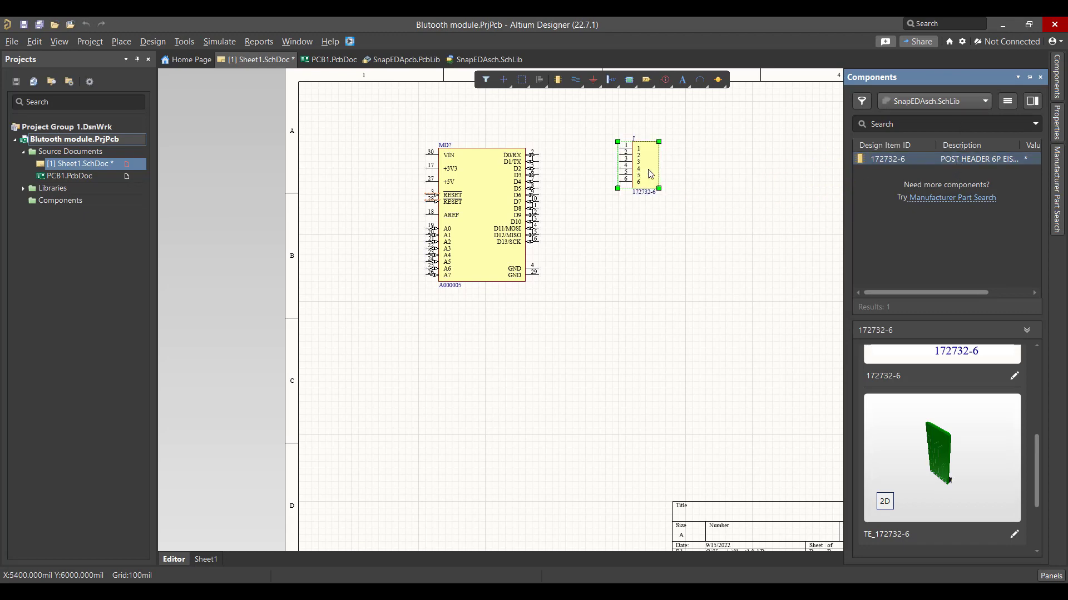
Place two Res1 resistors from Miscellaneous Devices.IntLib, one below the other
left_click(1056, 123)
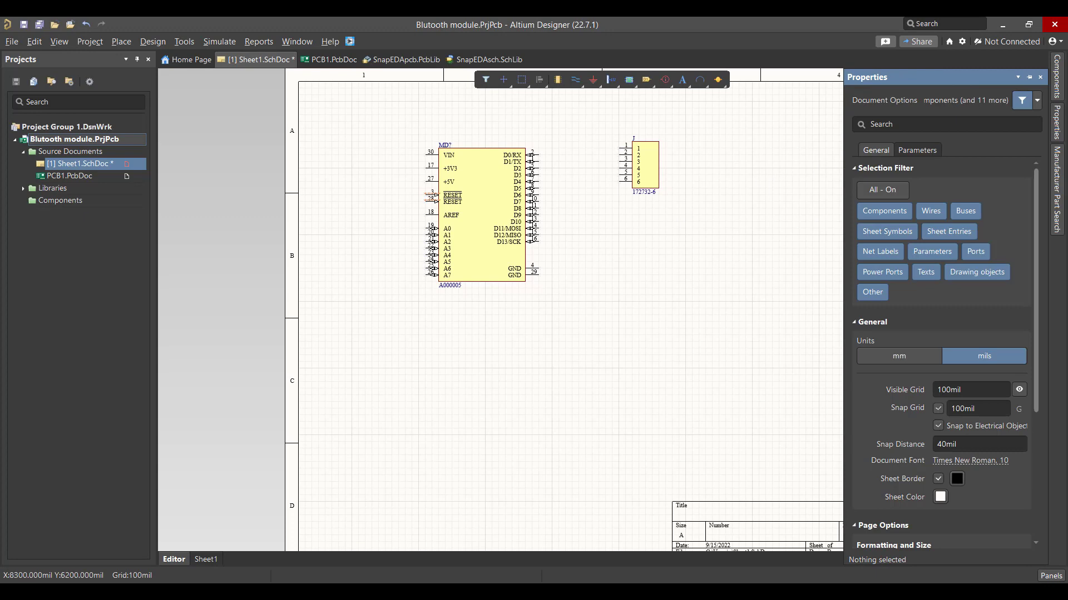
left_click(1057, 83)
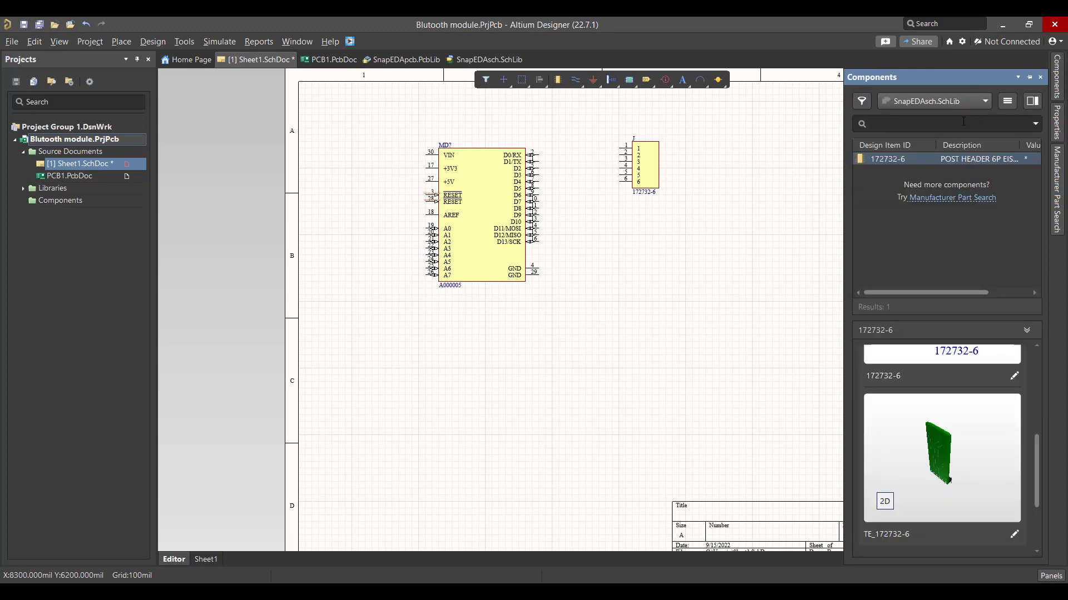
left_click(956, 102)
left_click(955, 161)
mouse_move(924, 200)
left_mouse_down()
mouse_move(761, 238)
mouse_move(625, 242)
left_mouse_up()
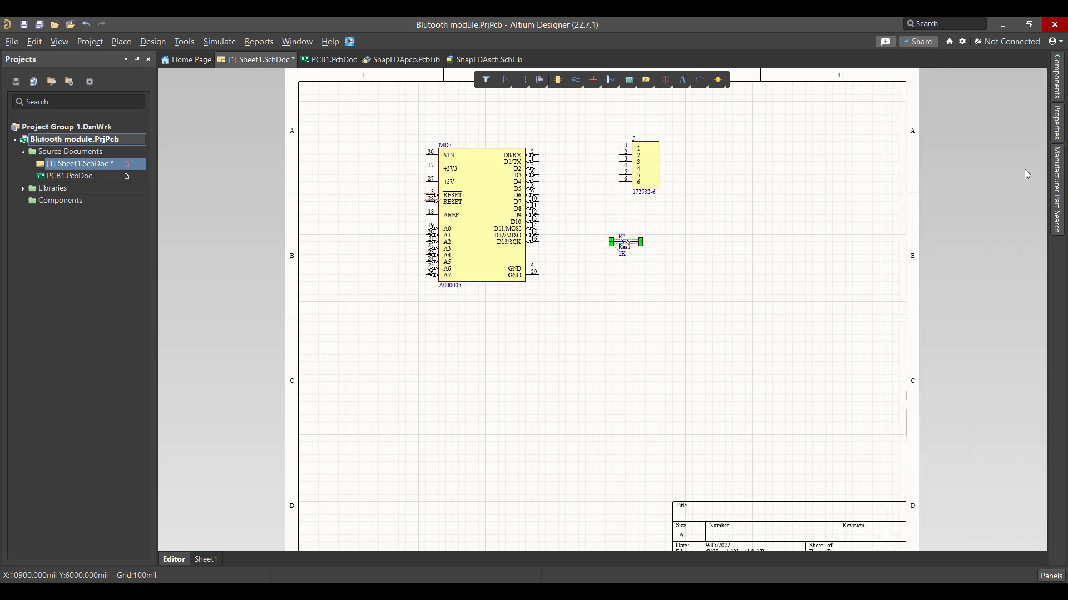
left_click_drag(877, 203, 625, 276)
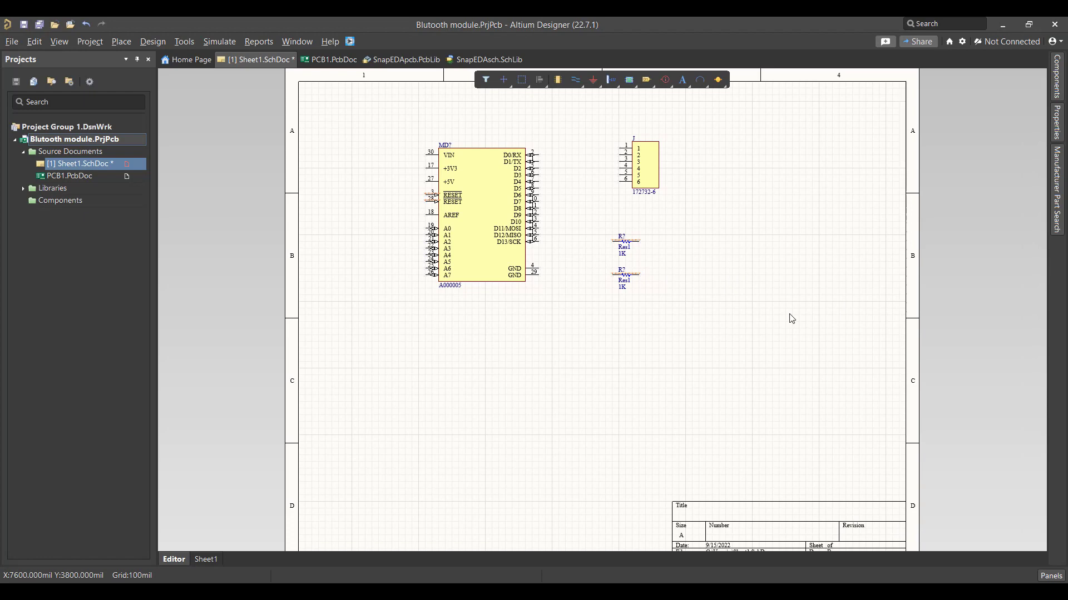
scroll(789, 317, "up", 1, "ctrl")
Rotate the 172732-6 header and attach a GND port to one of its pins
key("space")
mouse_move(629, 170)
left_mouse_down()
mouse_move(608, 177)
mouse_move(623, 191)
left_mouse_up()
left_click(594, 80)
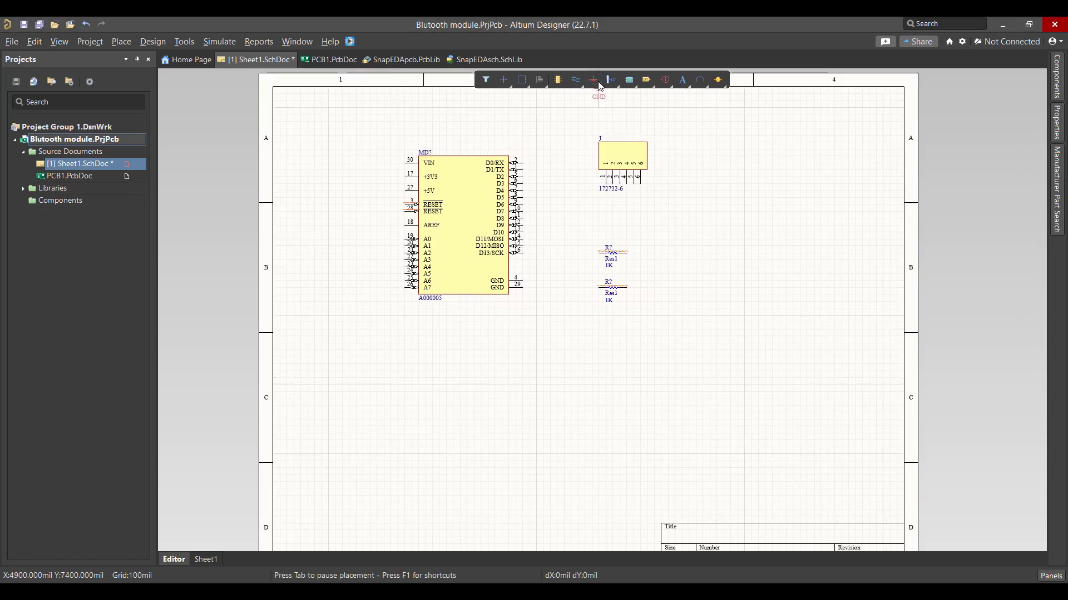
left_click(626, 184)
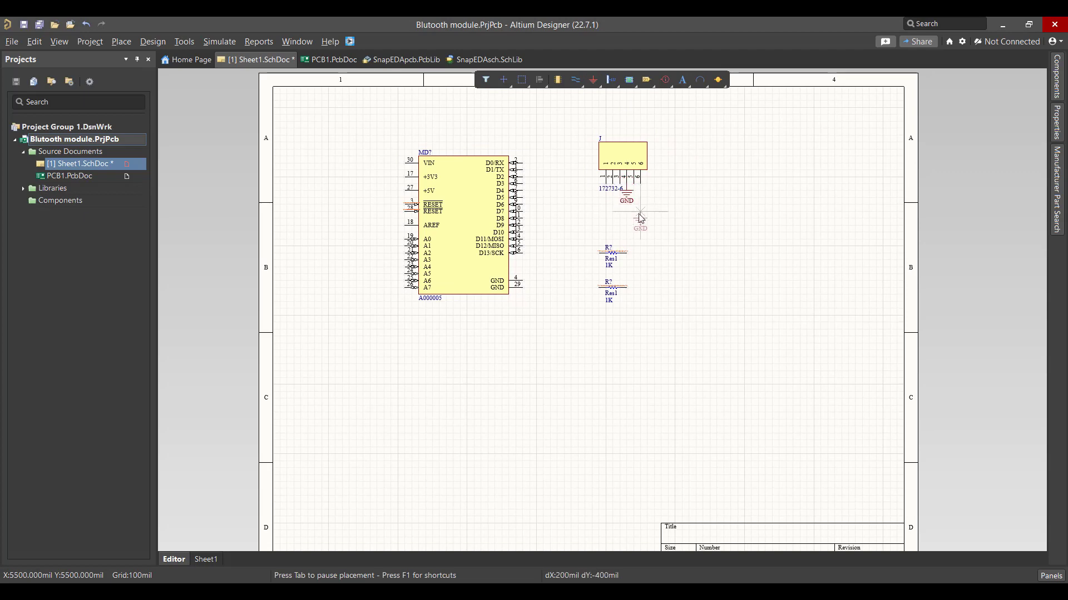
key("Escape")
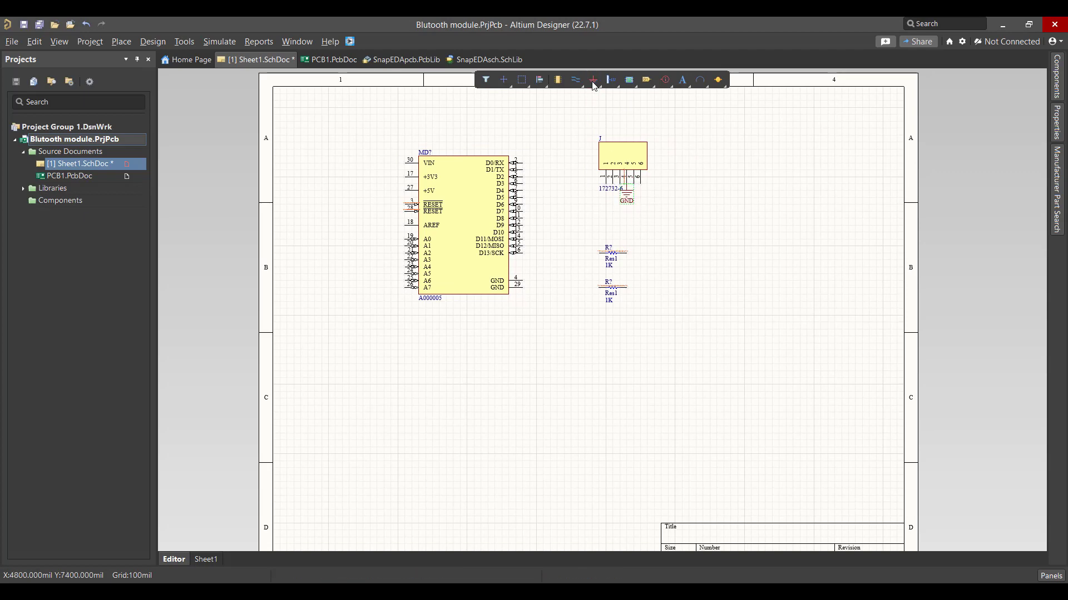
Place a VCC port beside the header and wire a header pin to it
right_click(592, 81)
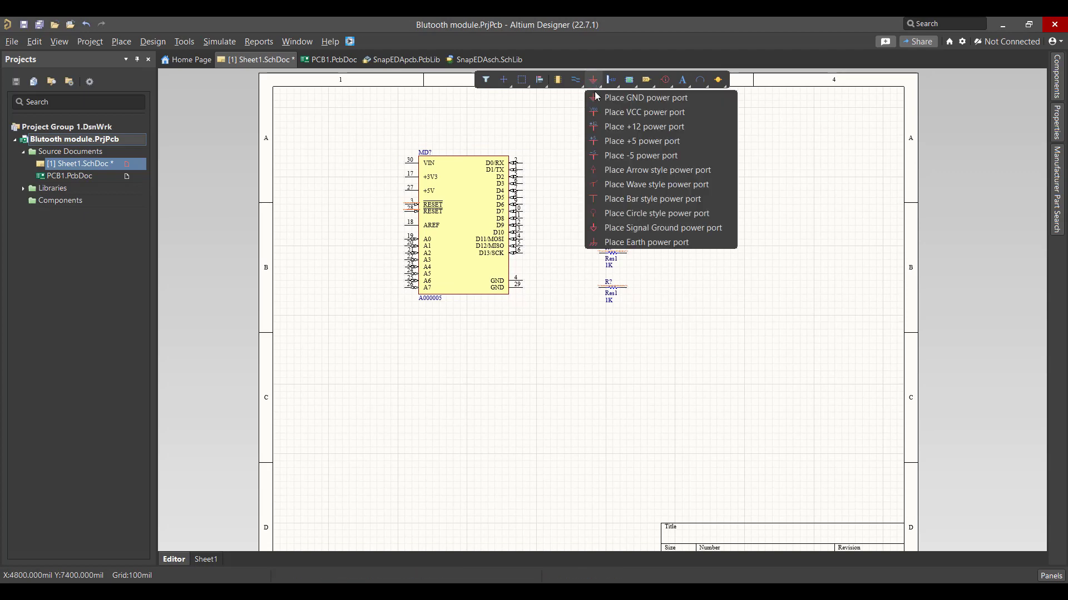
left_click(615, 113)
left_click(665, 187)
key("Escape")
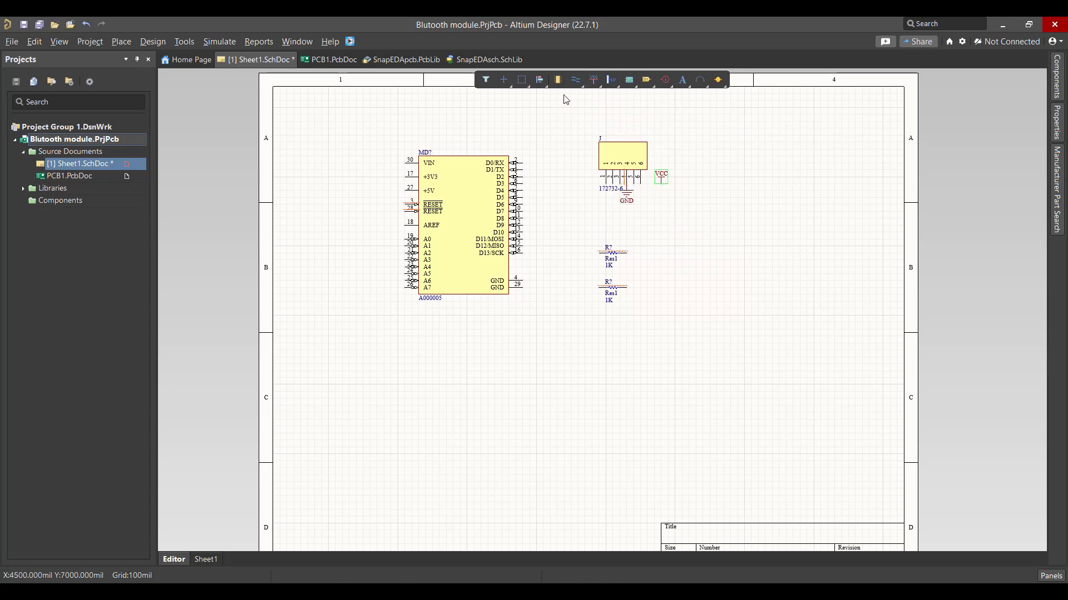
left_click(576, 79)
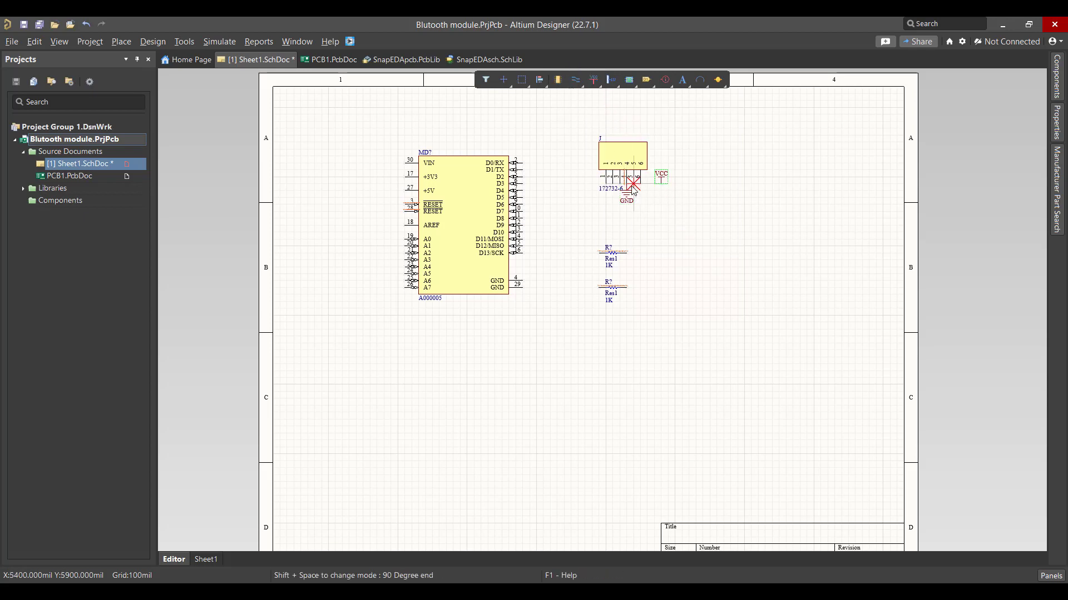
left_click(632, 184)
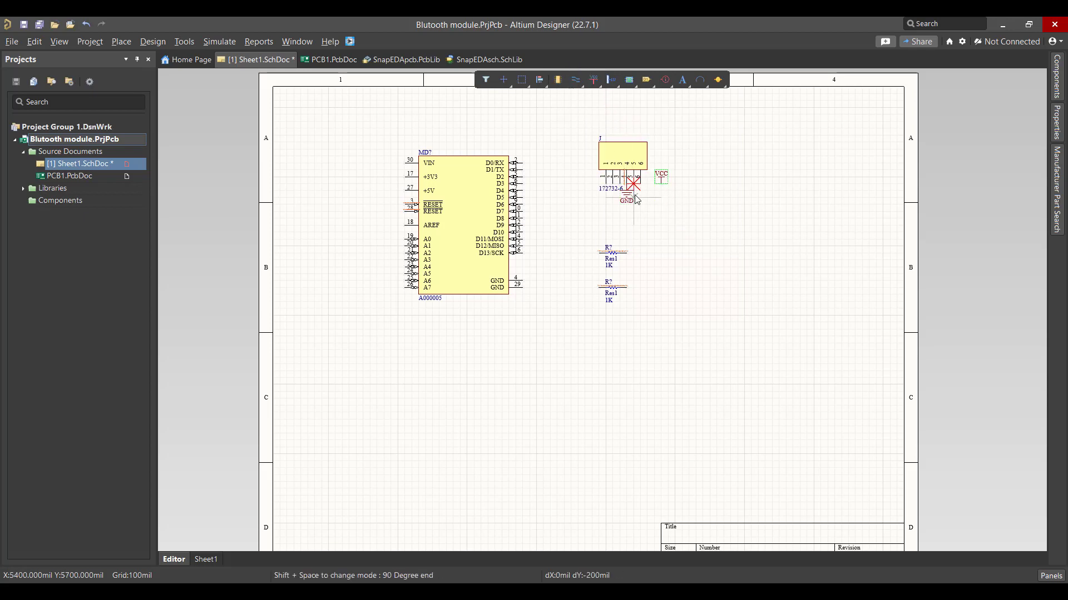
left_click(660, 179)
key("Escape")
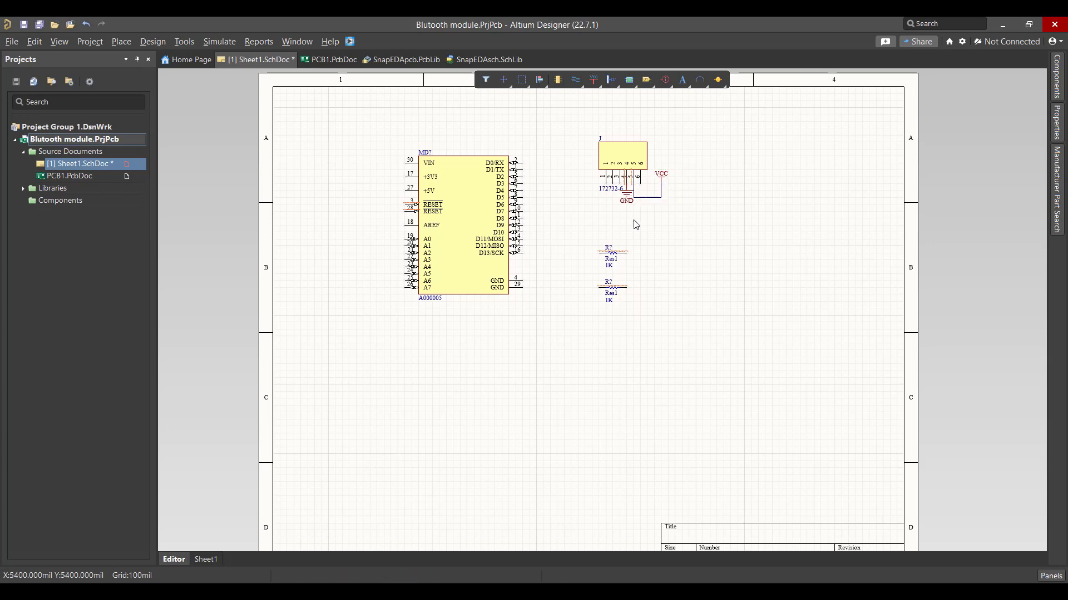
Lower the GND port, then move the header and its power ports higher
left_click_drag(630, 193, 629, 202)
left_click_drag(581, 109, 692, 224)
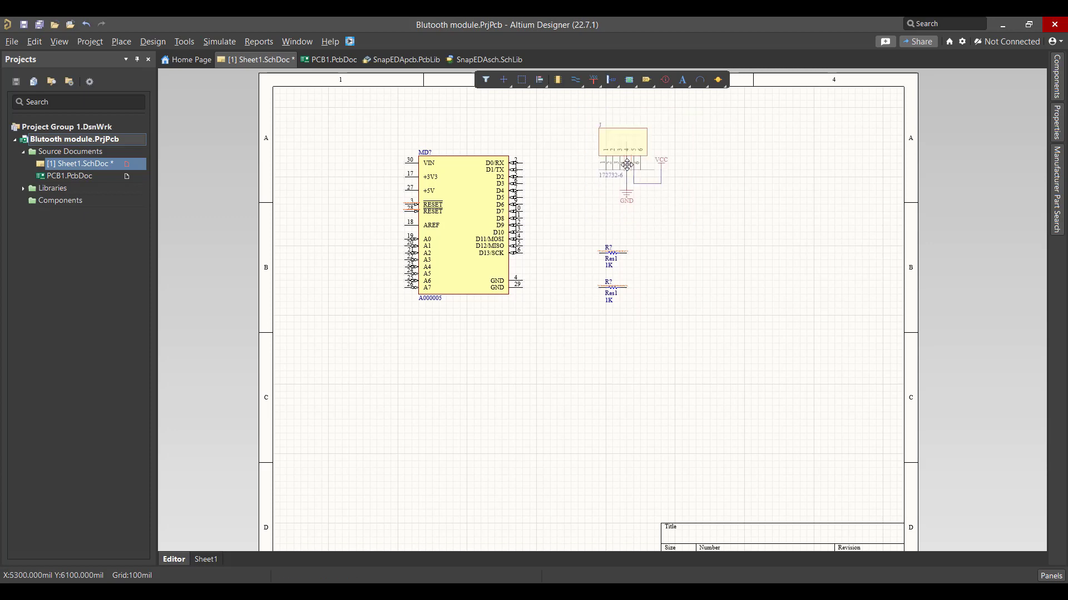
left_click_drag(625, 187, 625, 144)
Wire a header pin to the Arduino's D0/RX pin
left_click(575, 80)
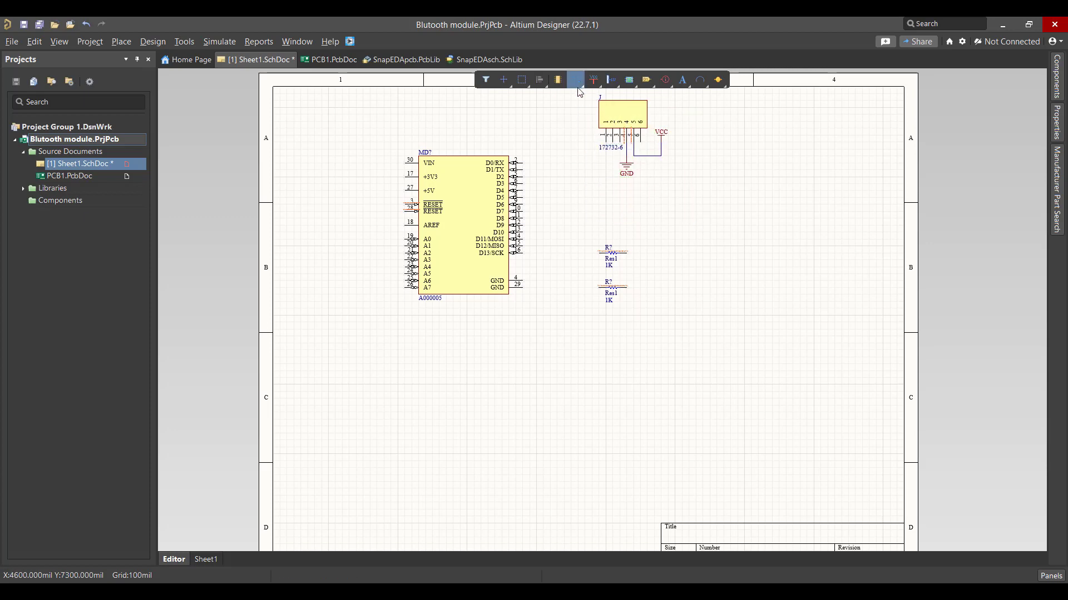
left_click(619, 144)
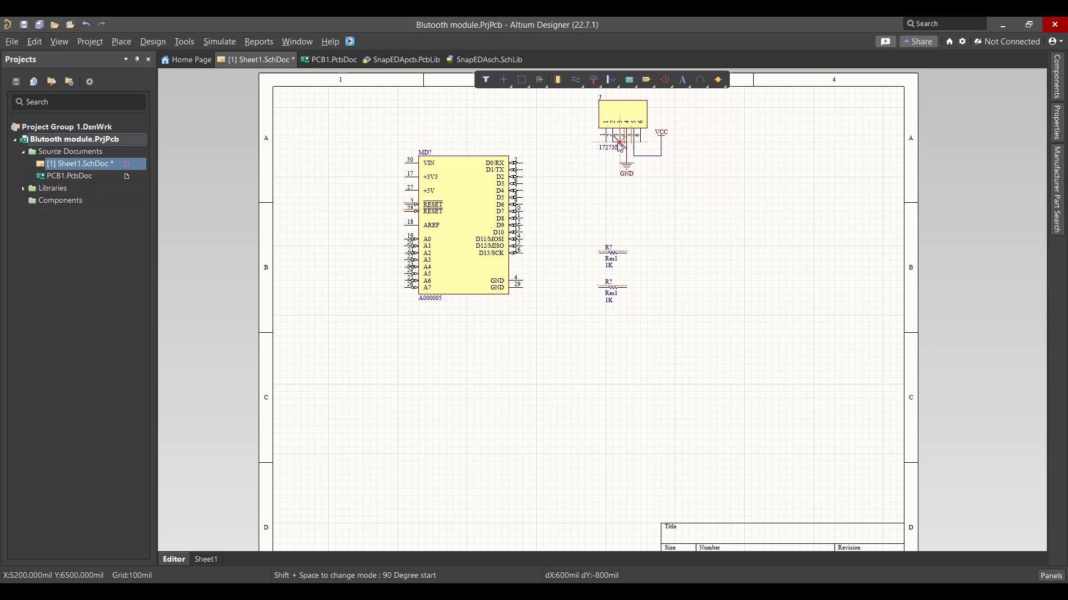
key("shift+space")
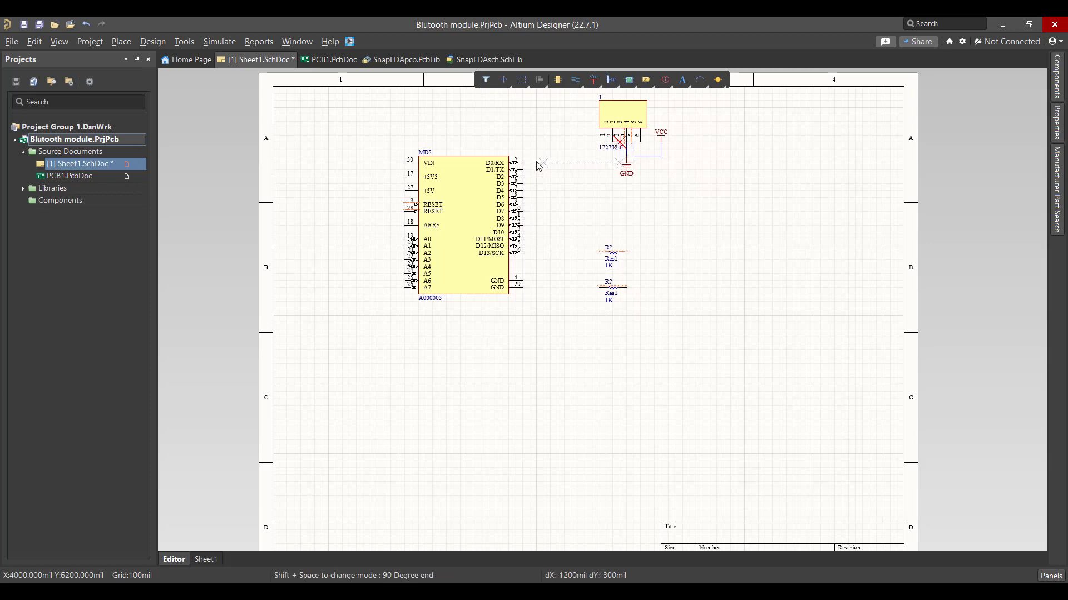
left_click(522, 163)
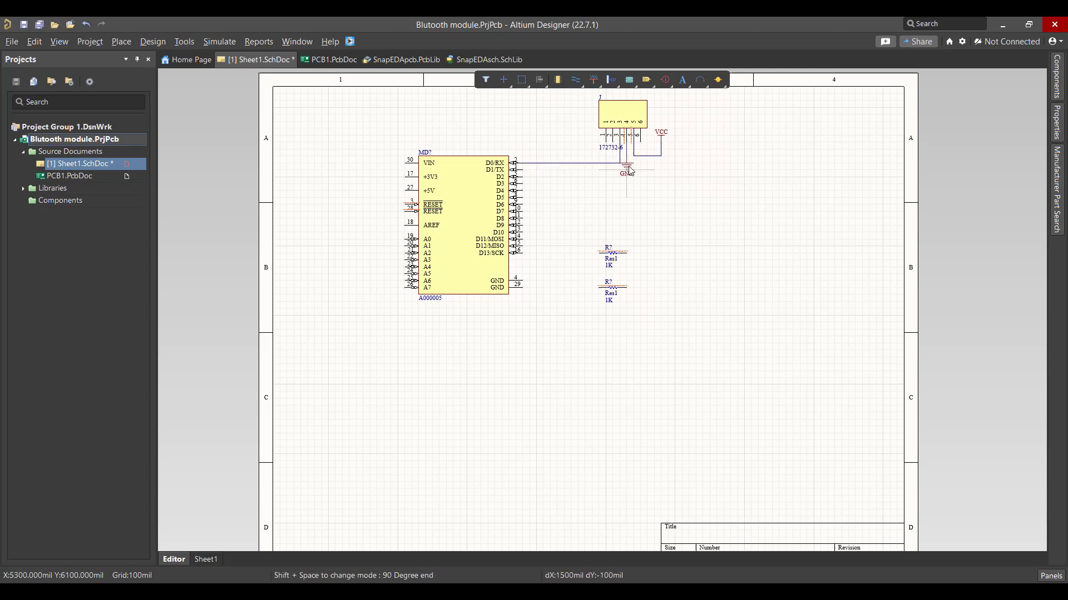
key("Escape")
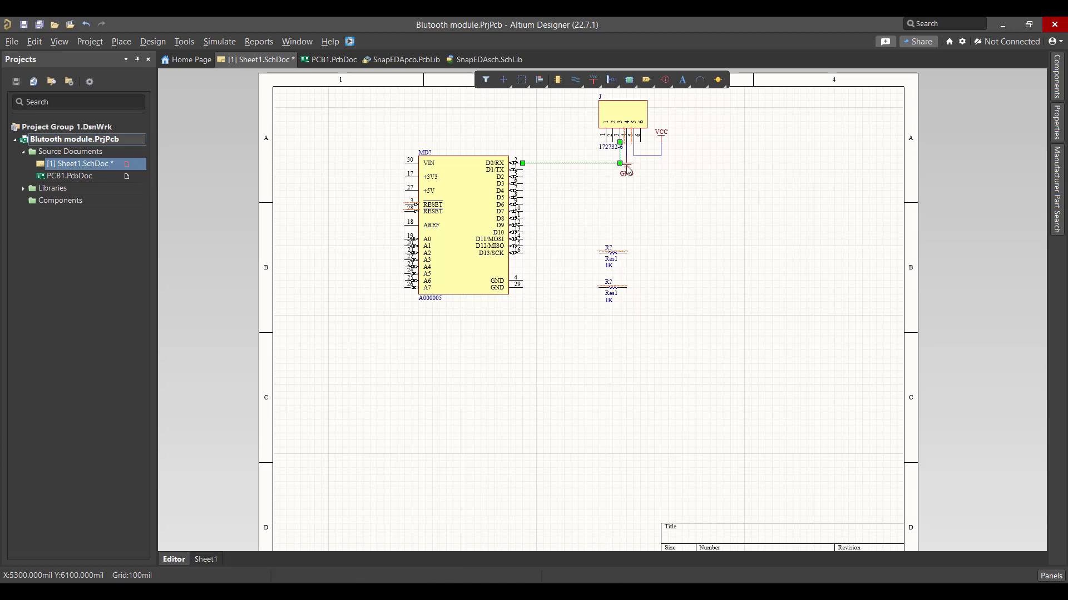
Move the GND port below its pin and reposition a resistor beside the other
left_click_drag(627, 171, 627, 184)
left_click(643, 173)
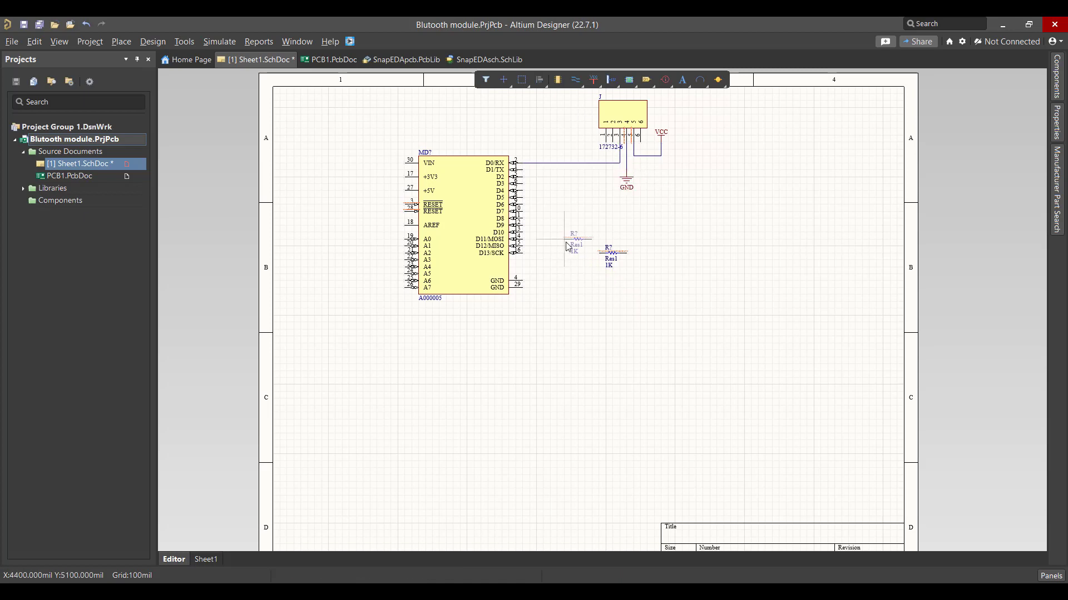
left_click_drag(615, 285, 579, 239)
left_click(613, 250)
key("Delete")
key("ctrl+z")
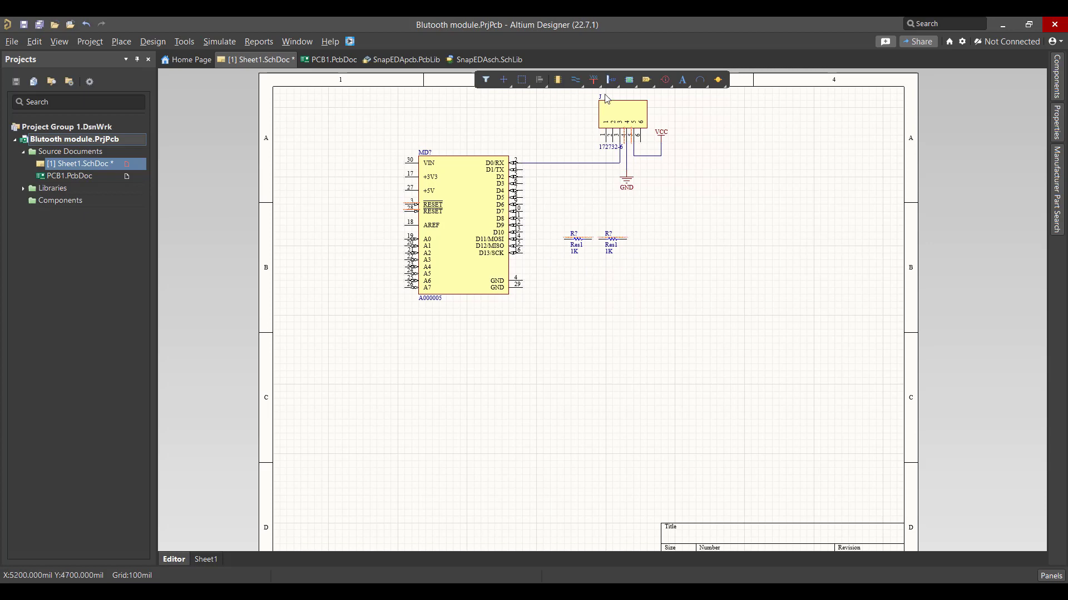
Wire connector J's pin down to the junction between the two resistors
left_click(576, 79)
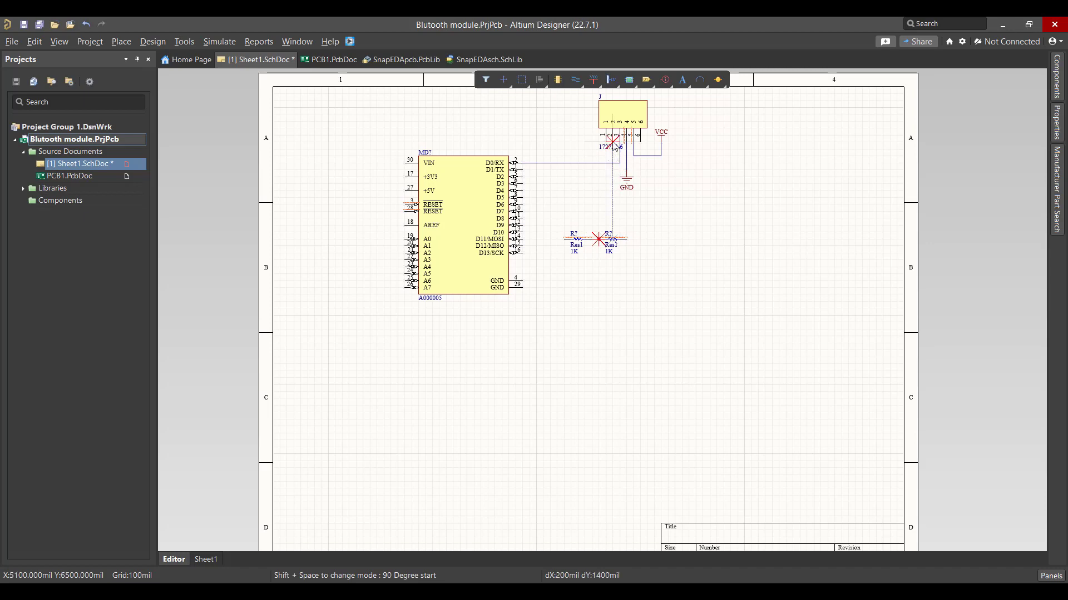
left_click(613, 143)
left_click(597, 240)
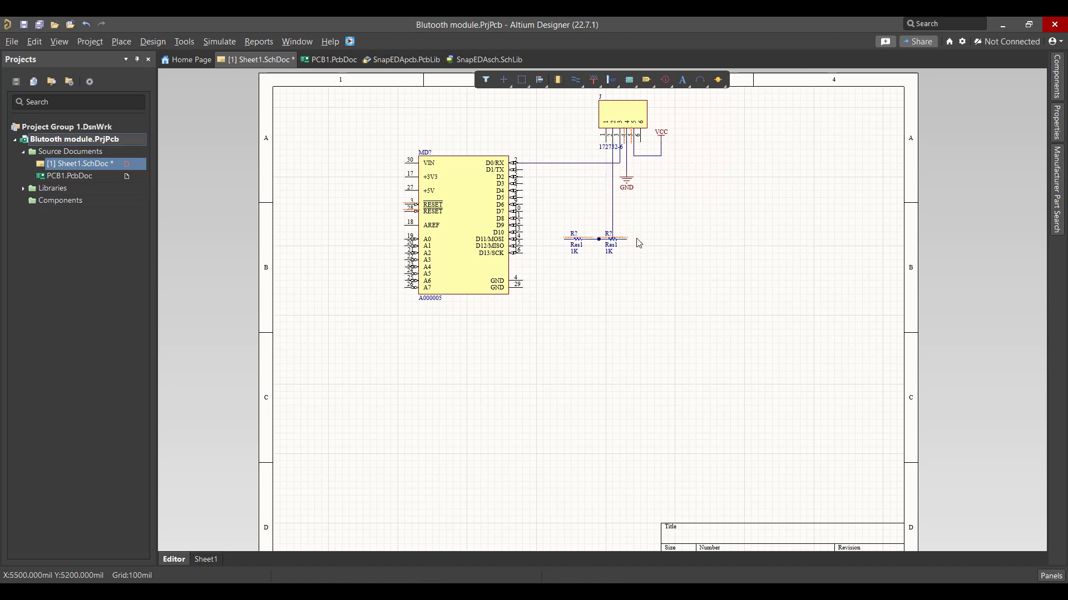
key("Escape")
Place a GND port on the right resistor
left_click(594, 80)
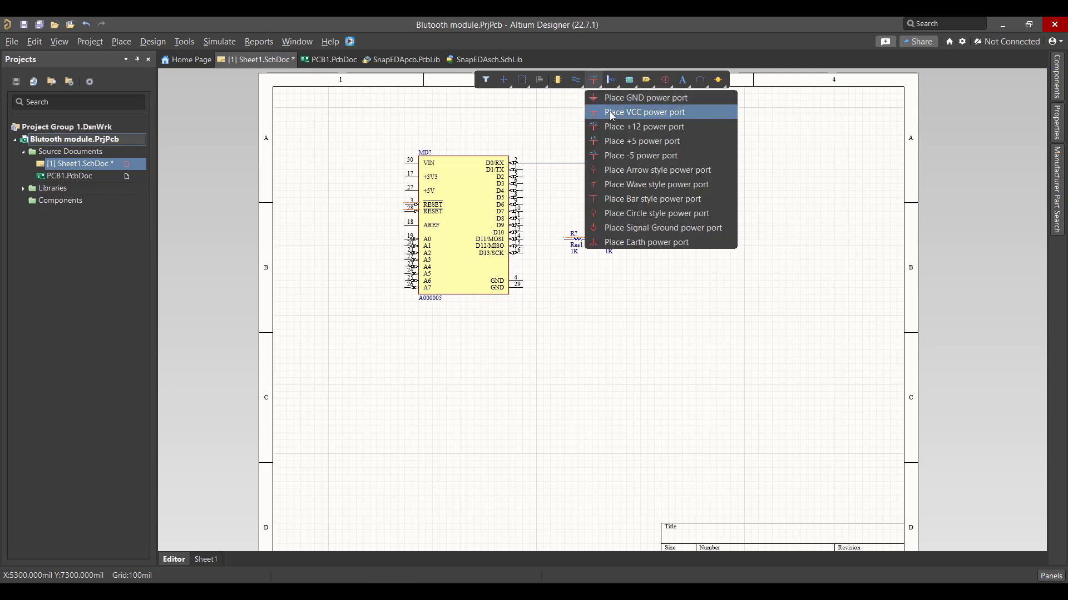
left_click(610, 100)
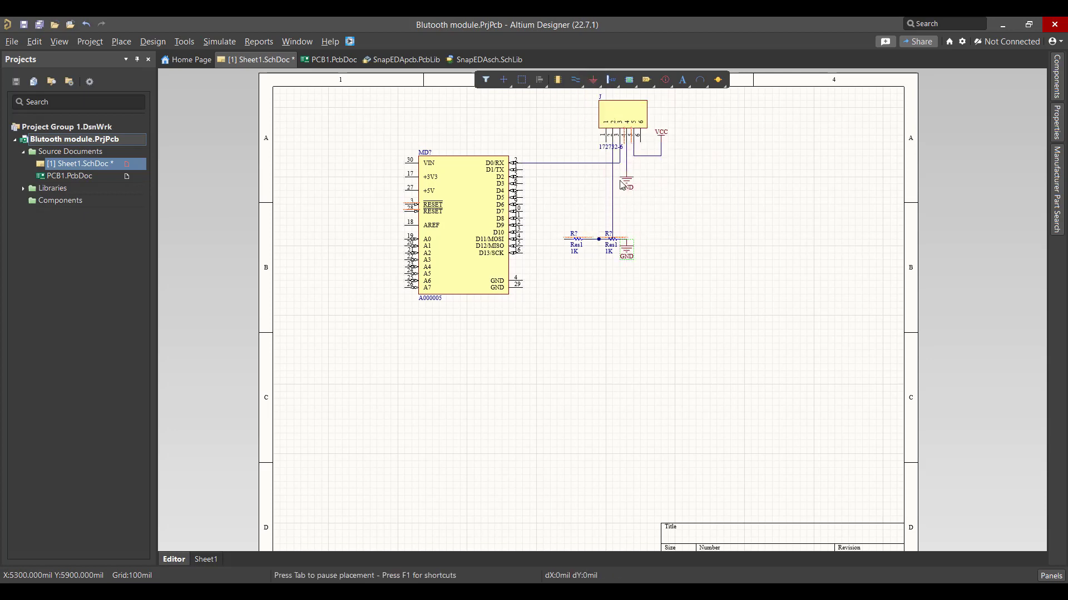
key("Escape")
Wire the left resistor's pin up to the Arduino's D1/TX pin
left_click(576, 84)
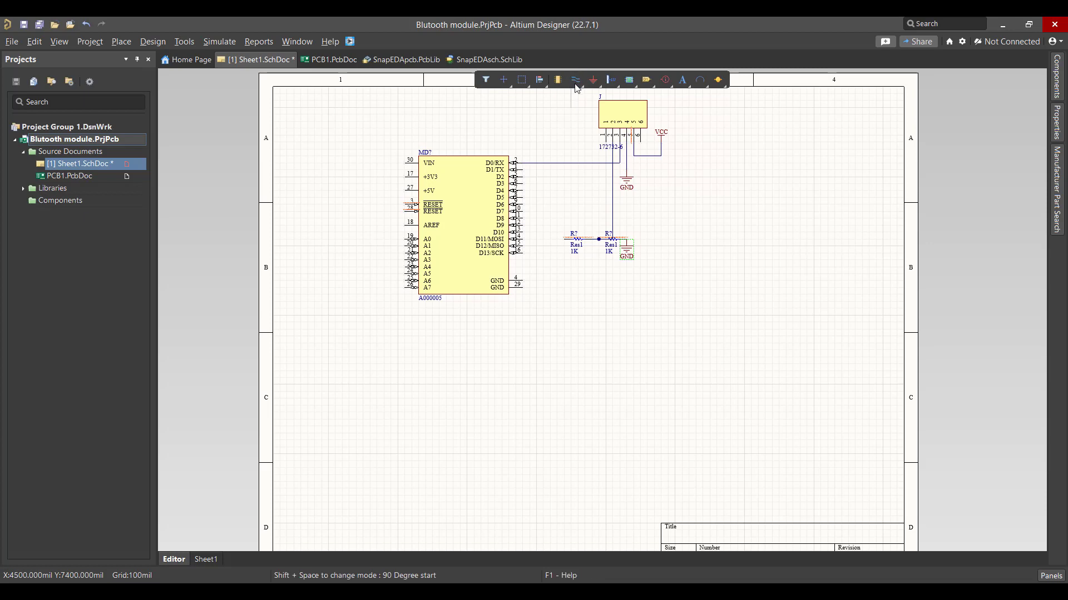
left_click(565, 240)
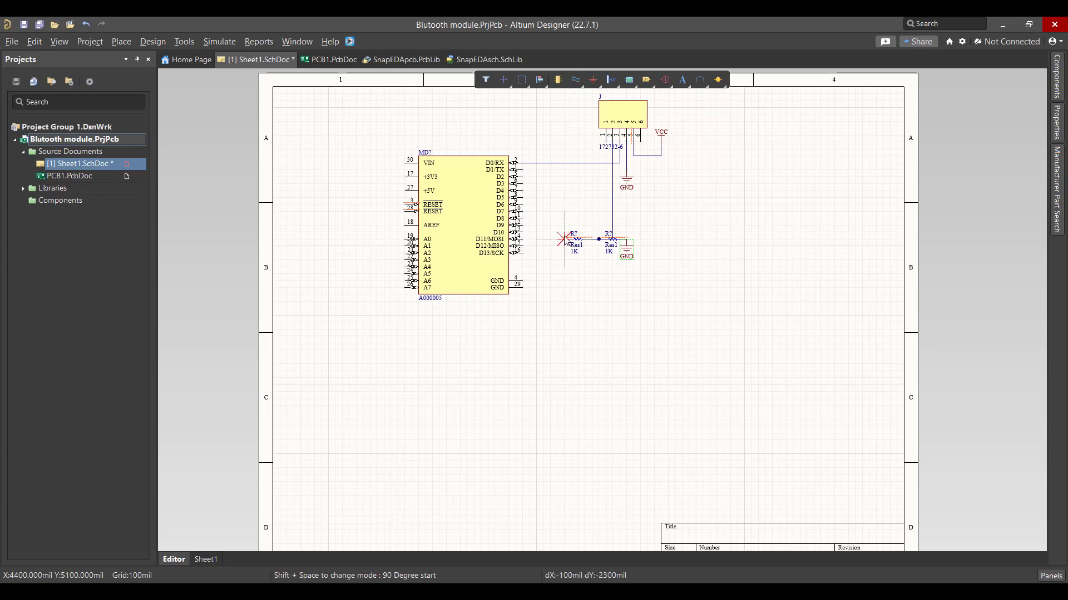
left_click(560, 173)
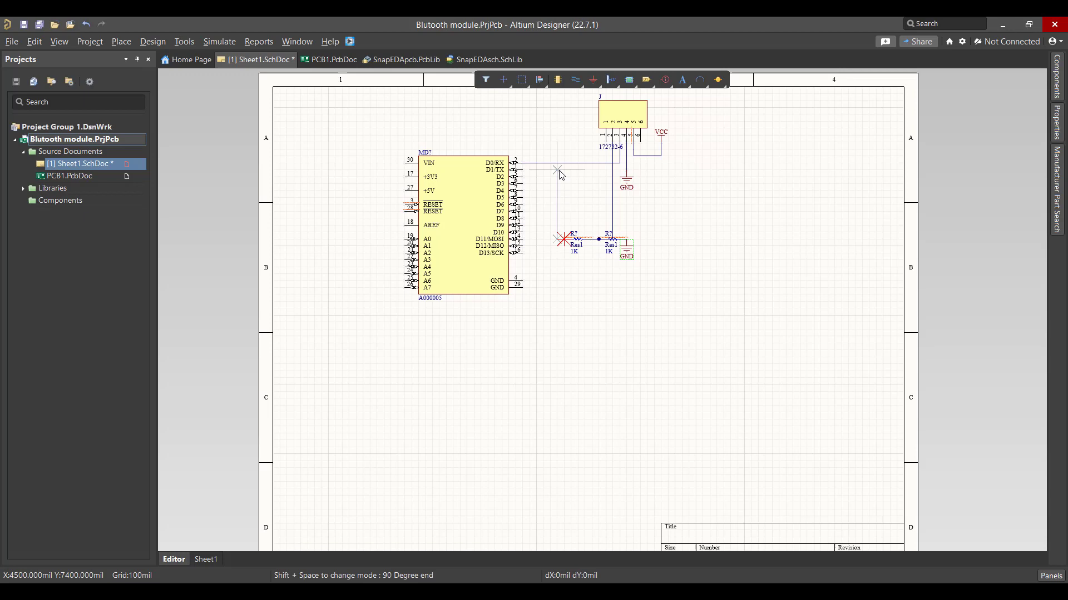
left_click(518, 170)
right_click(519, 173)
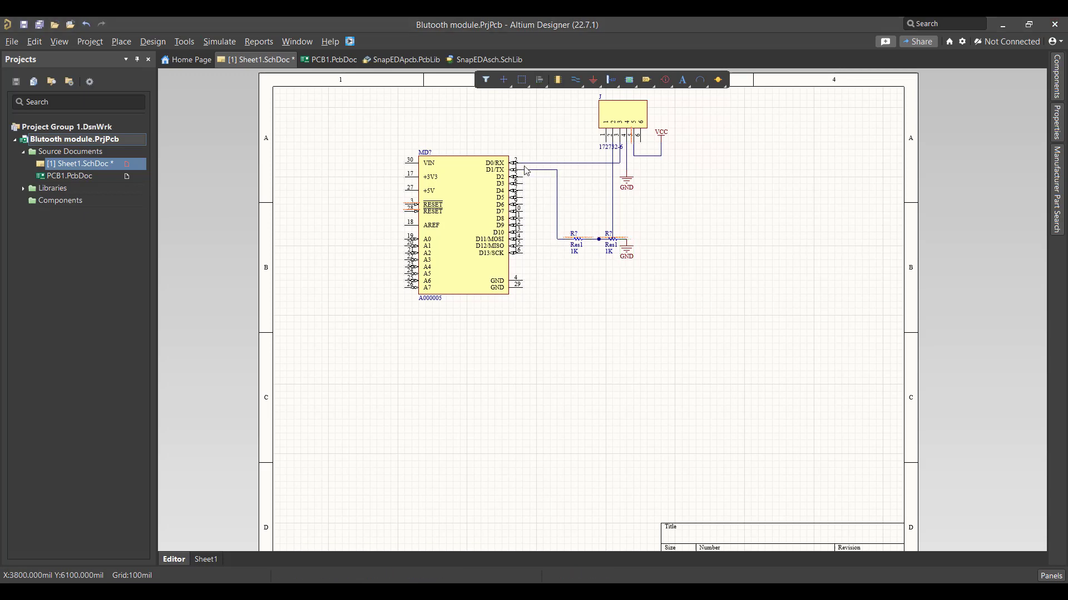
Add a GND port on the Arduino's GND pin and a VCC port on VIN
left_click(593, 79)
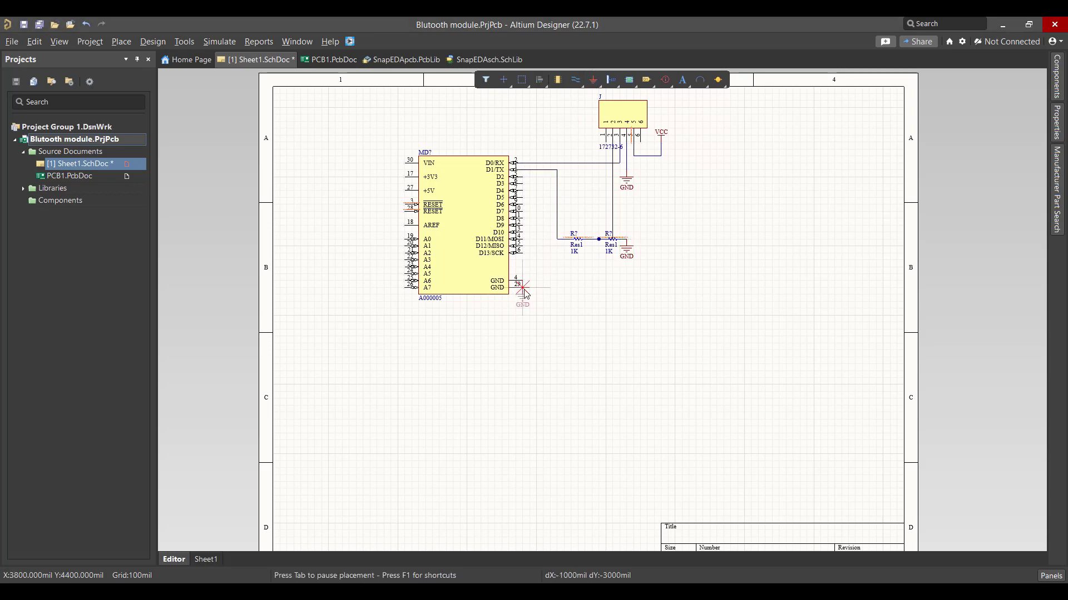
left_click(524, 292)
key("Escape")
left_click(592, 81)
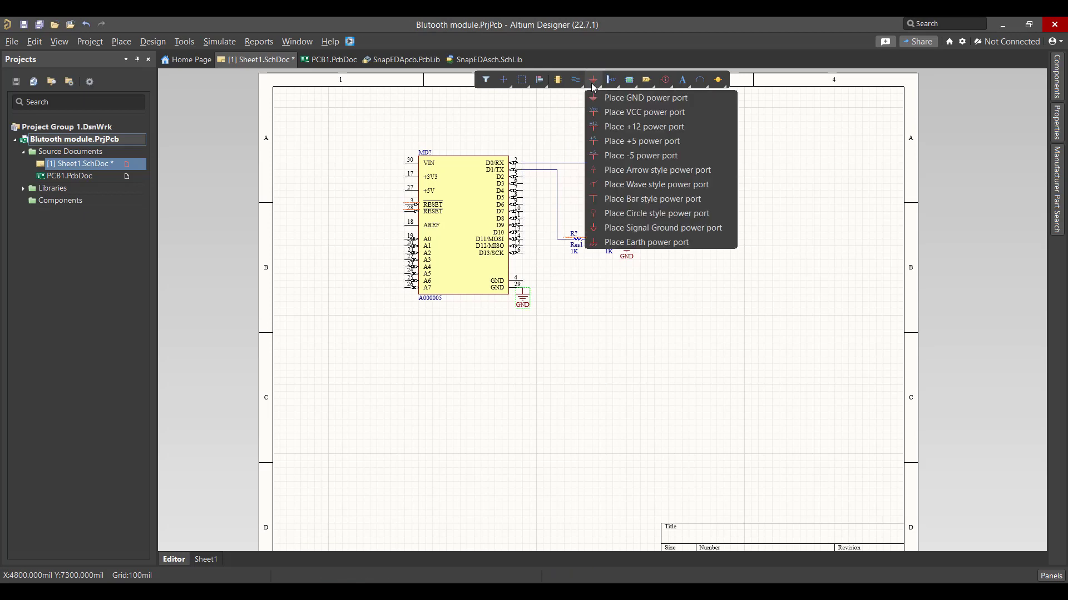
left_click(634, 112)
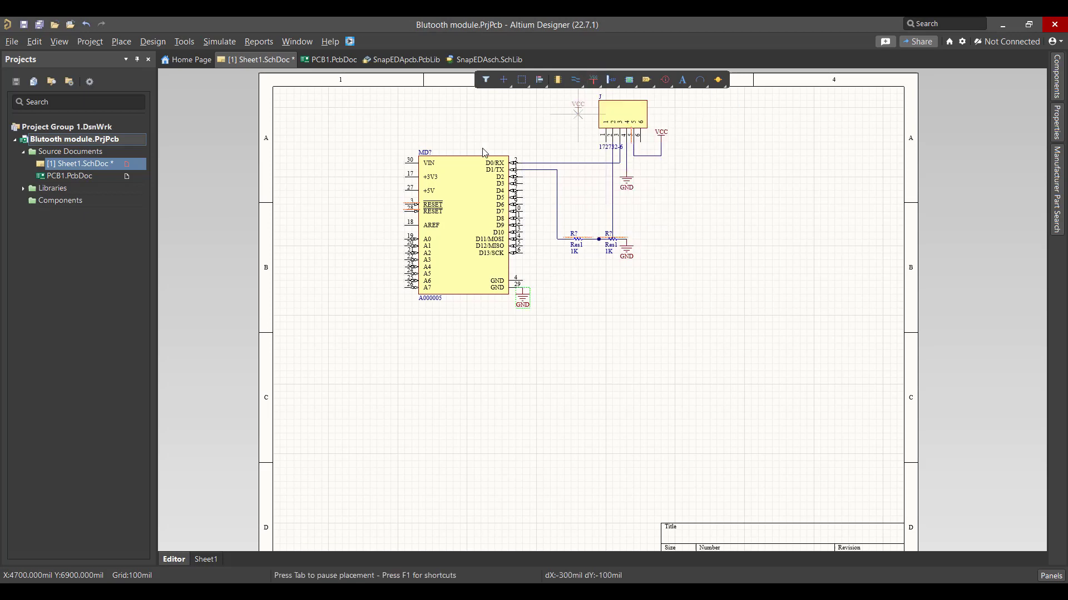
left_click(404, 160)
key("Escape")
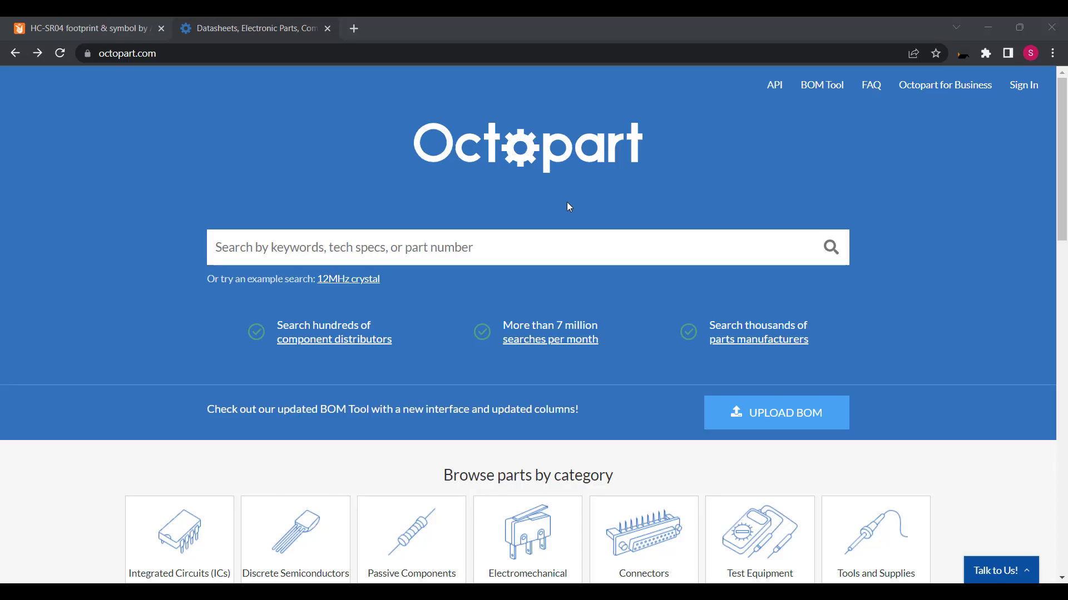
Search Octopart for 101020010 and open the Seeed Studio part's datasheet
left_click(357, 242)
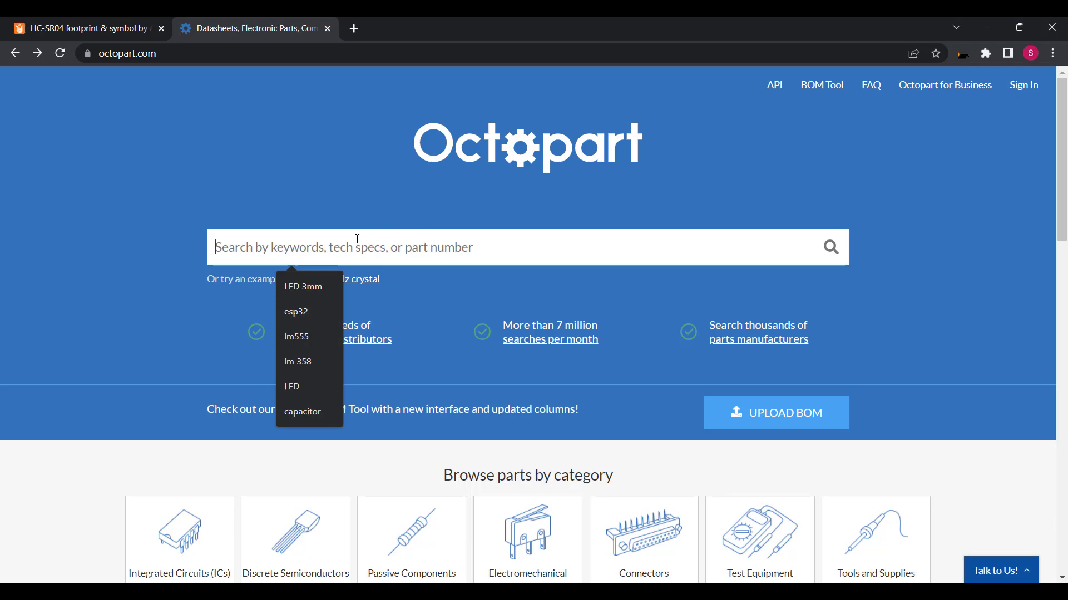
type("101020010")
key("Return")
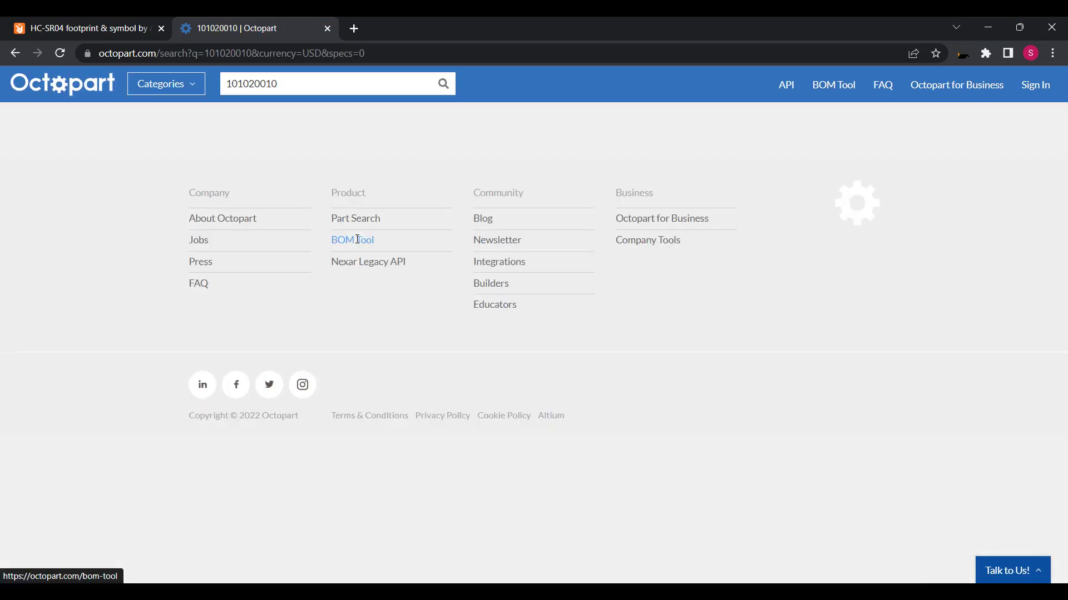
scroll(329, 297, "down", 3)
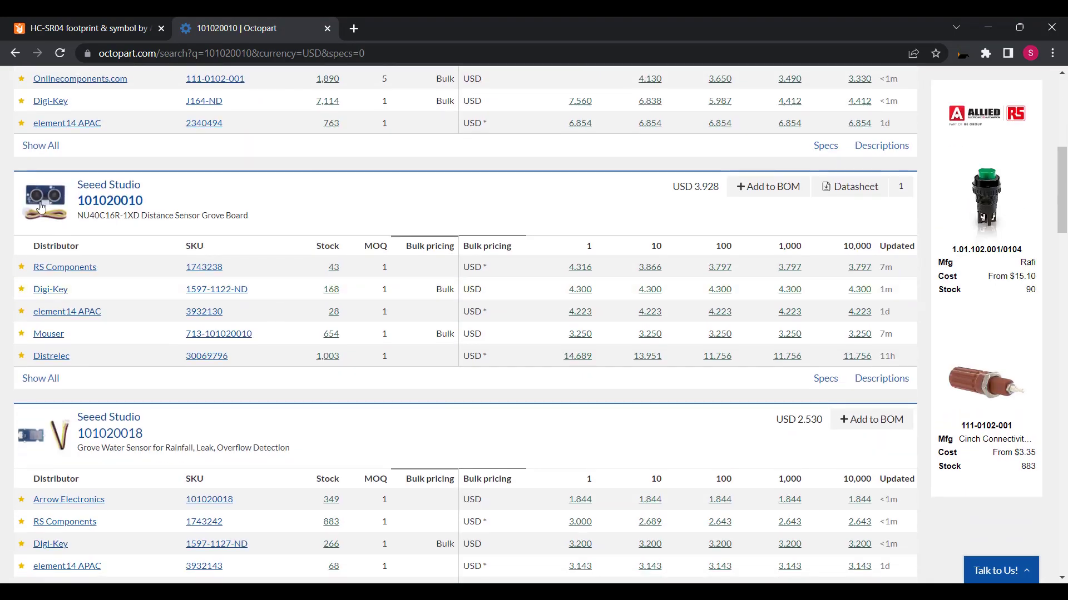
left_click(101, 202)
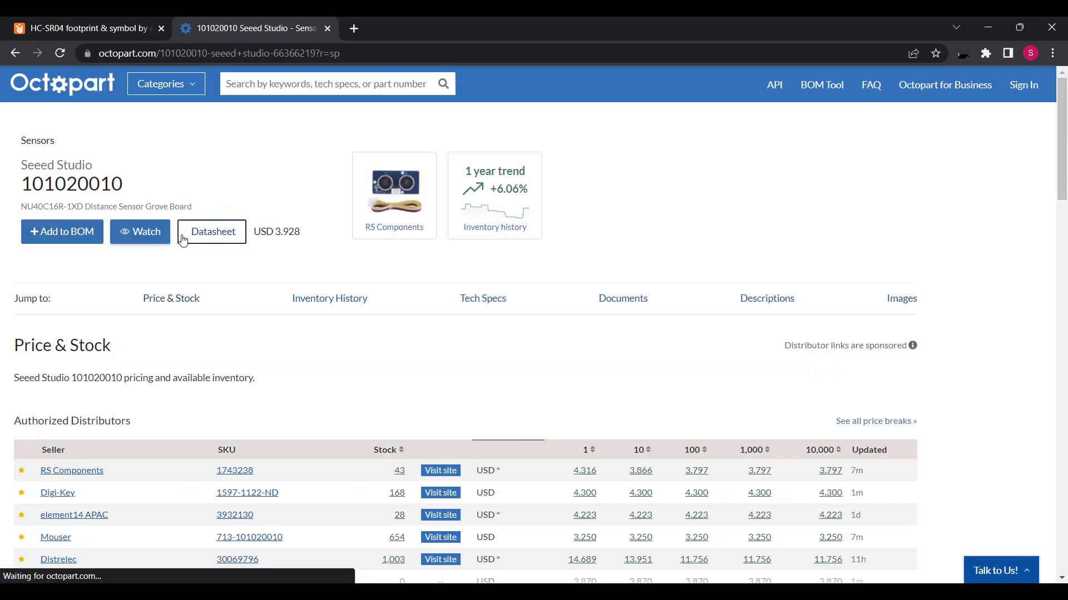
left_click(227, 233)
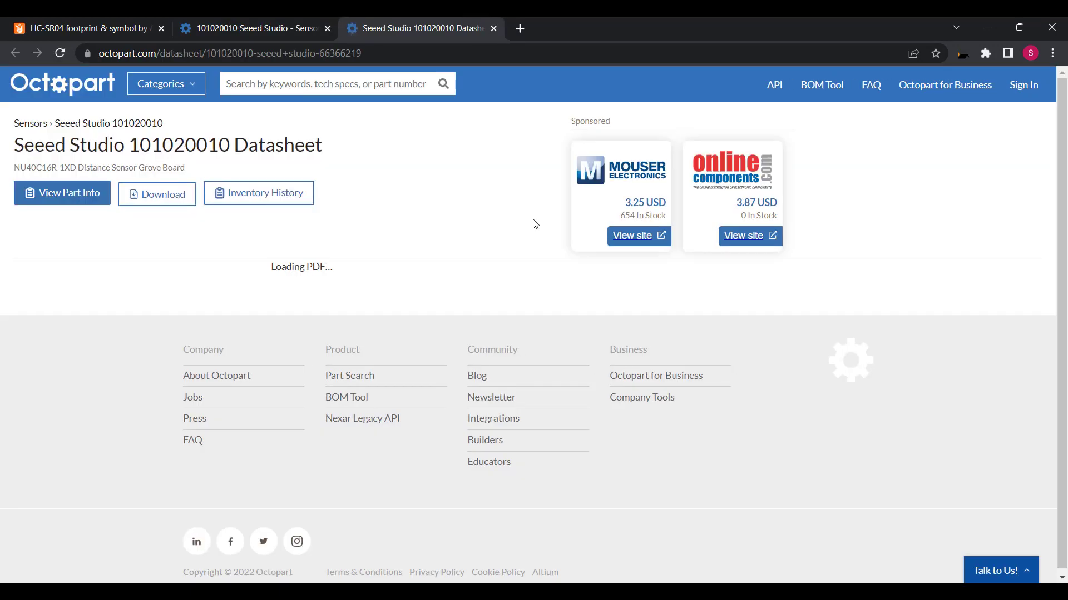
scroll(533, 224, "down", 2)
scroll(533, 227, "down", 2)
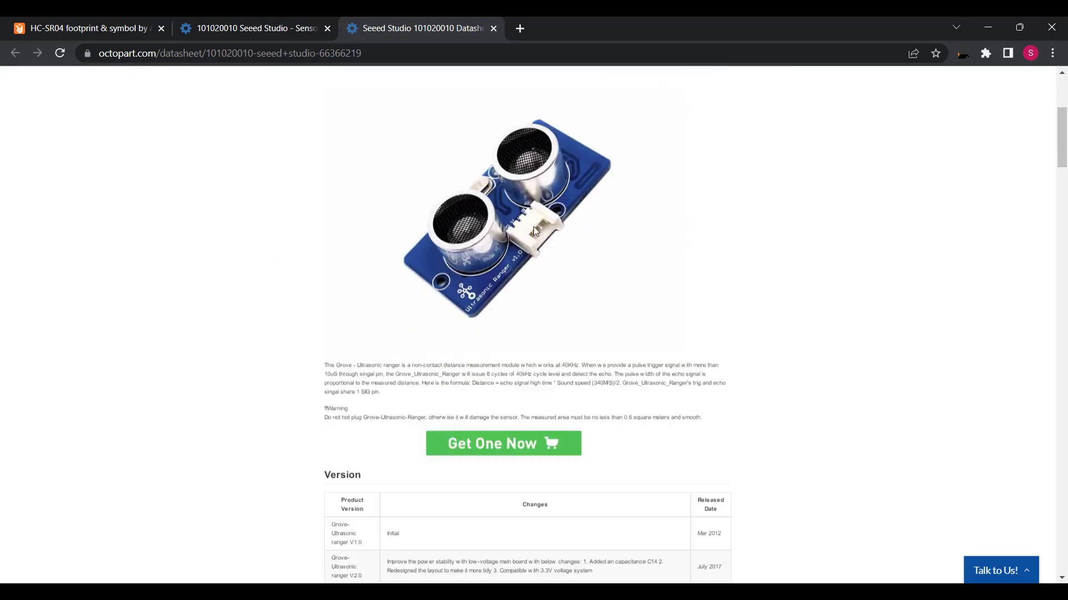
scroll(534, 230, "down", 2)
scroll(534, 231, "down", 4)
scroll(534, 230, "down", 4)
scroll(534, 230, "down", 4)
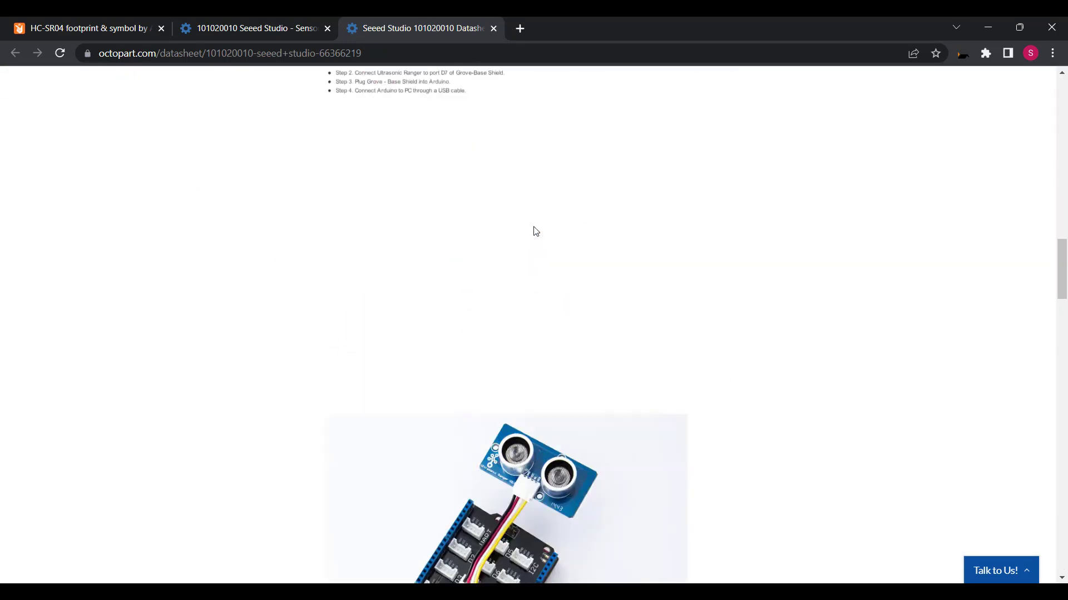
scroll(534, 230, "down", 4)
scroll(533, 227, "down", 4)
scroll(533, 227, "down", 4)
scroll(533, 226, "down", 4)
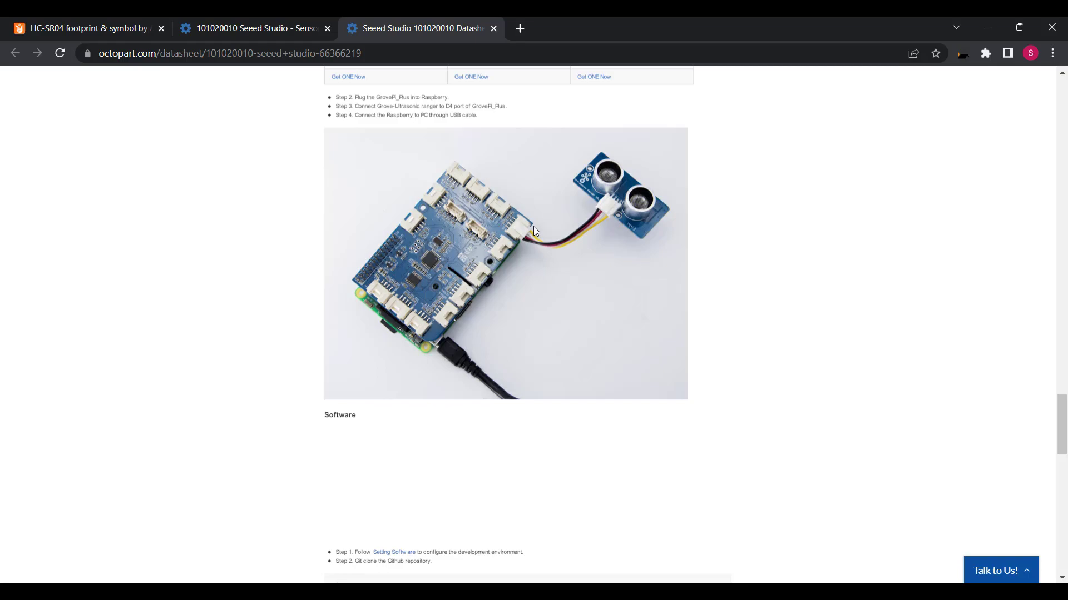
scroll(534, 231, "down", 4)
scroll(534, 231, "down", 4)
scroll(531, 231, "down", 2)
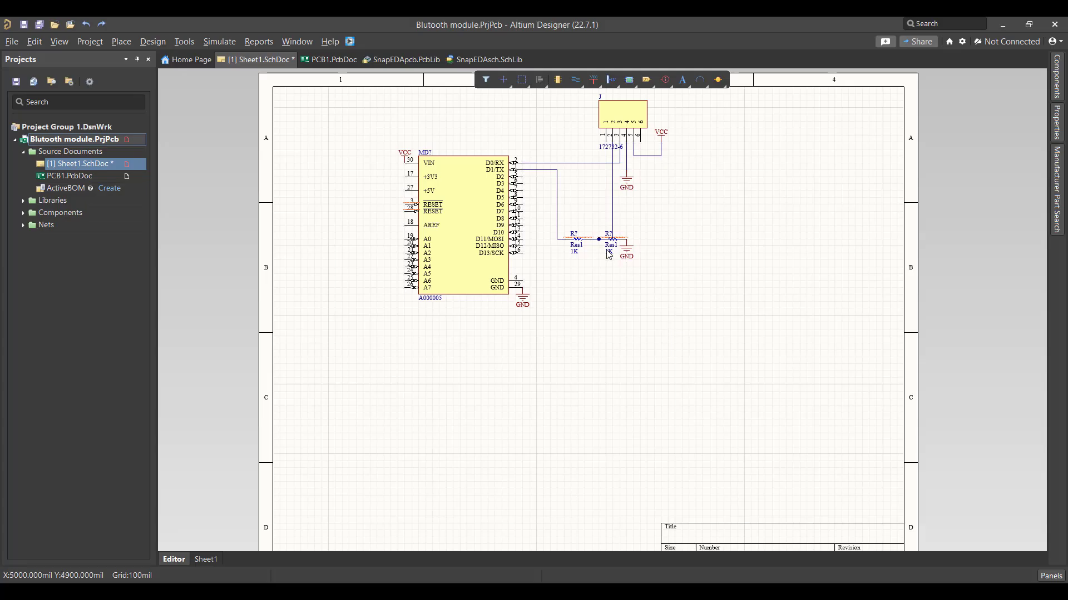
Enter 2K as the right resistor's Value in the Properties panel
double_click(607, 251)
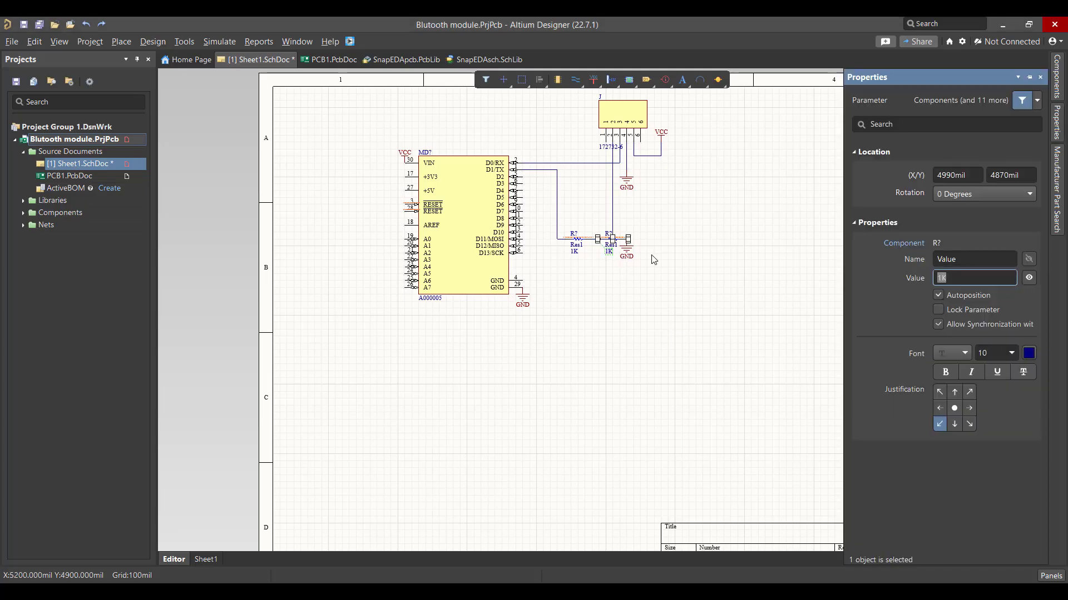
type("2")
left_click(772, 306)
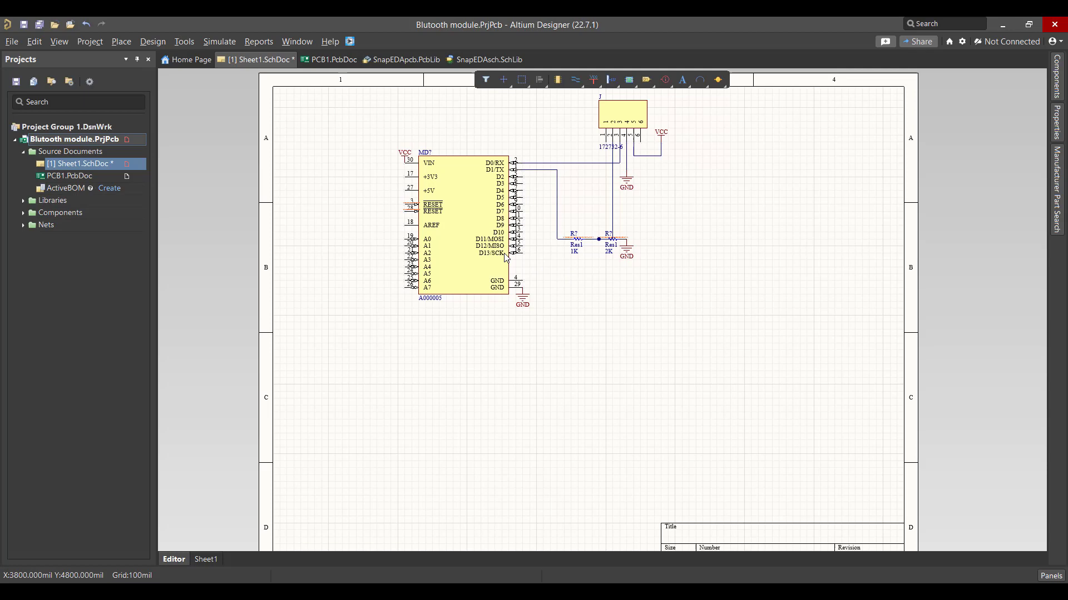
Annotate the schematic, proposing designators MD1, R1 and R2 as a change order
left_click(184, 42)
mouse_move(215, 194)
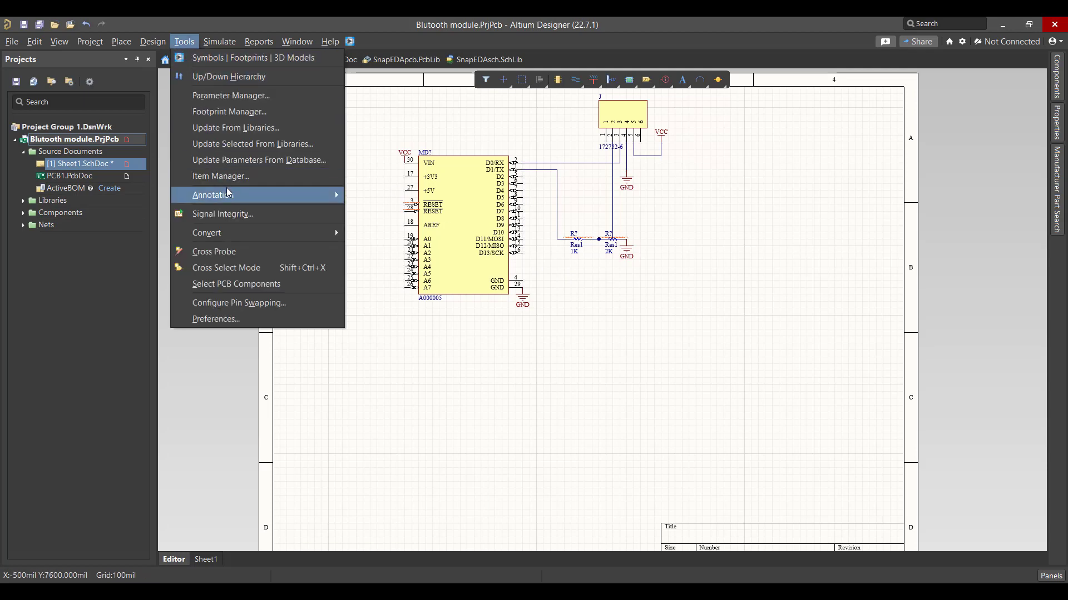
left_click(393, 197)
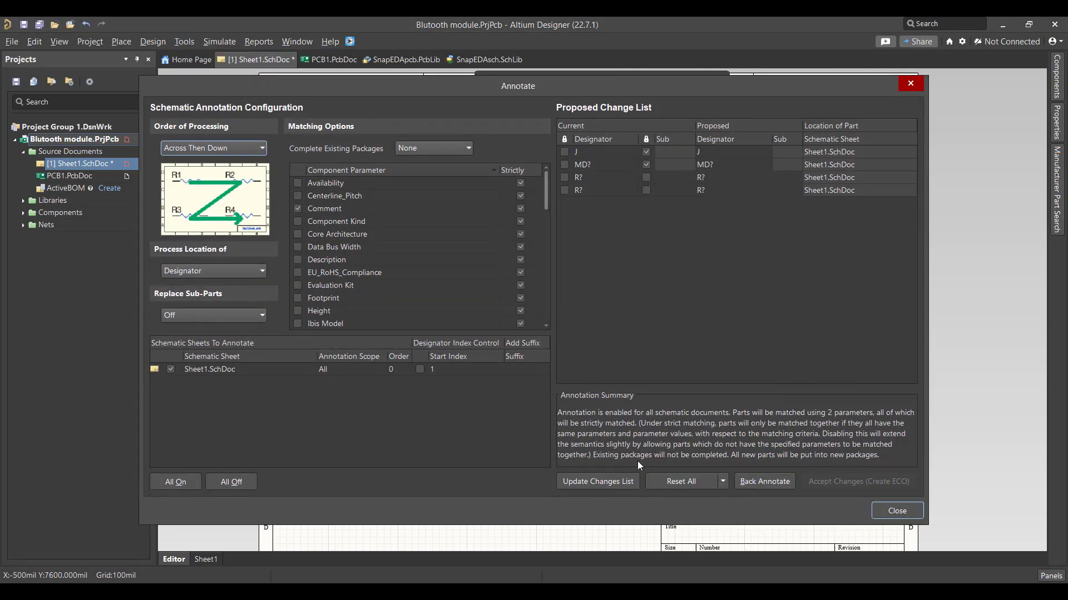
left_click(591, 483)
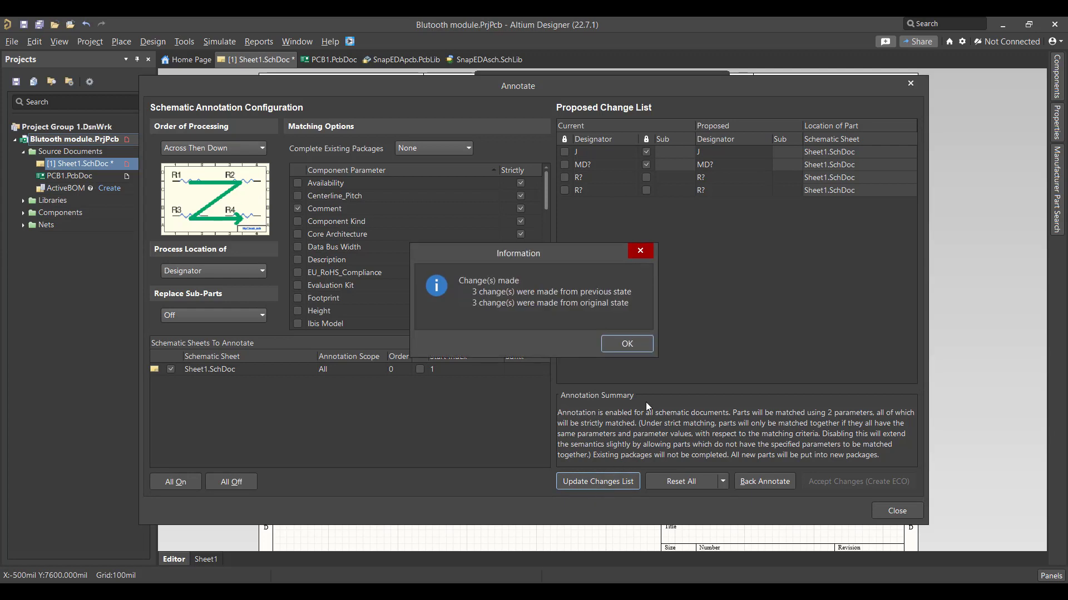
left_click(627, 343)
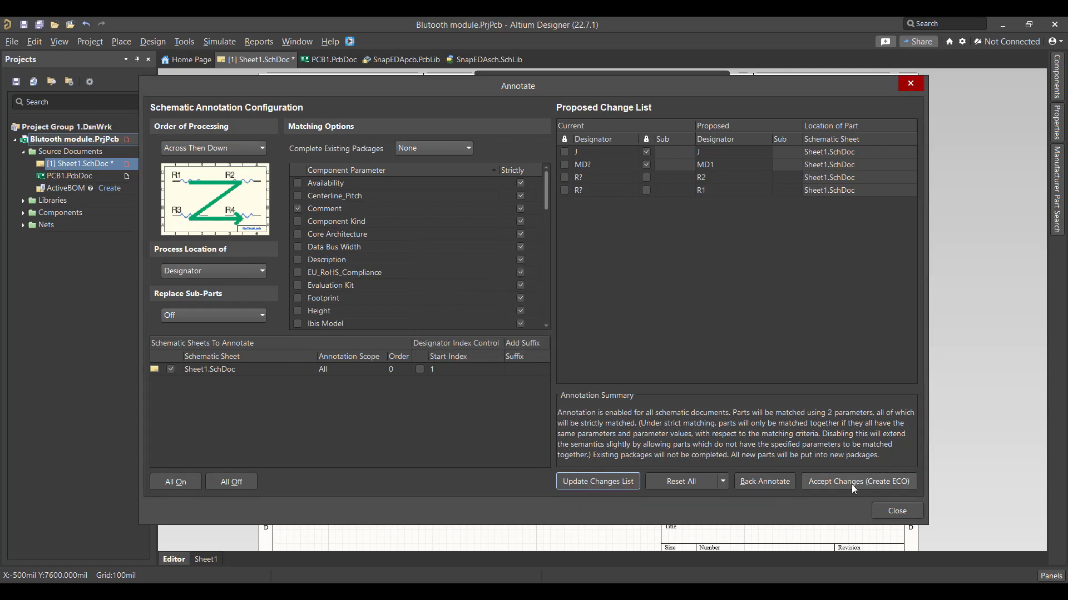
left_click(852, 484)
Validate and execute the designator changes, then close the dialogs and compile error messages
left_click(198, 461)
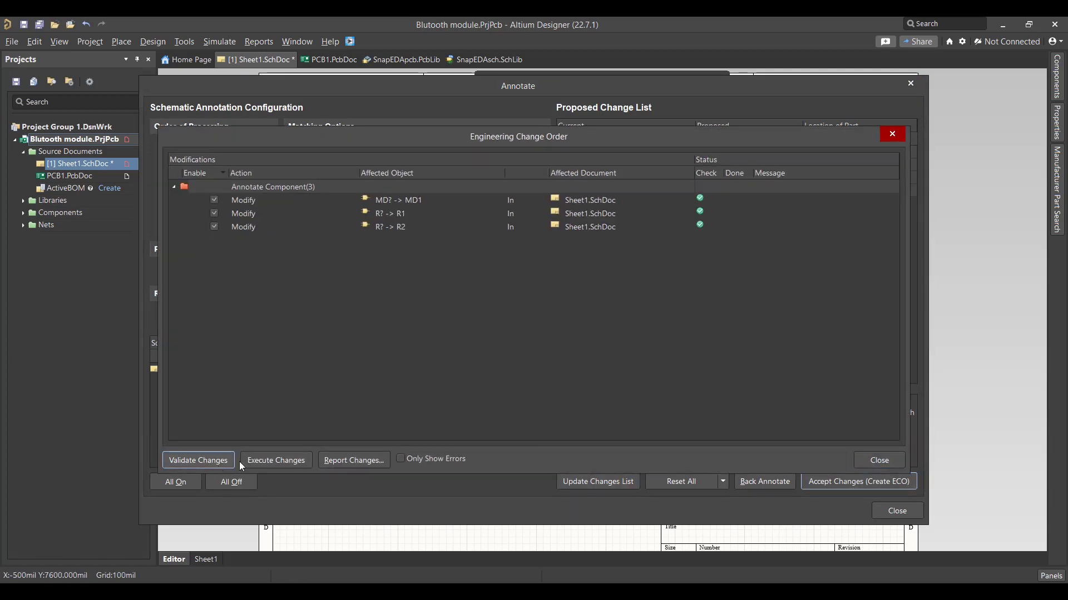
left_click(274, 462)
left_click(882, 463)
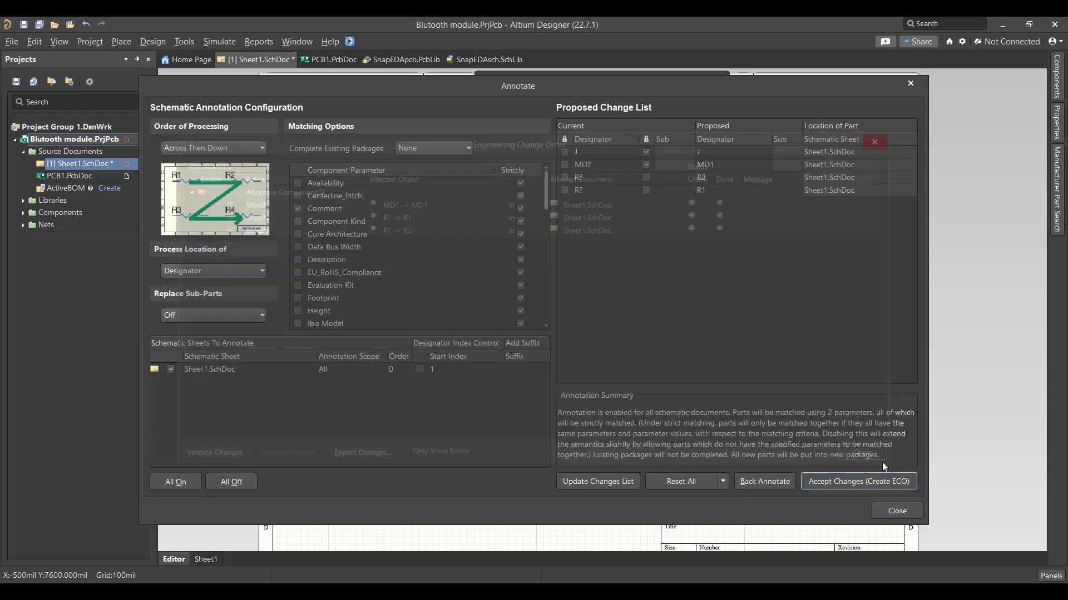
left_click(900, 512)
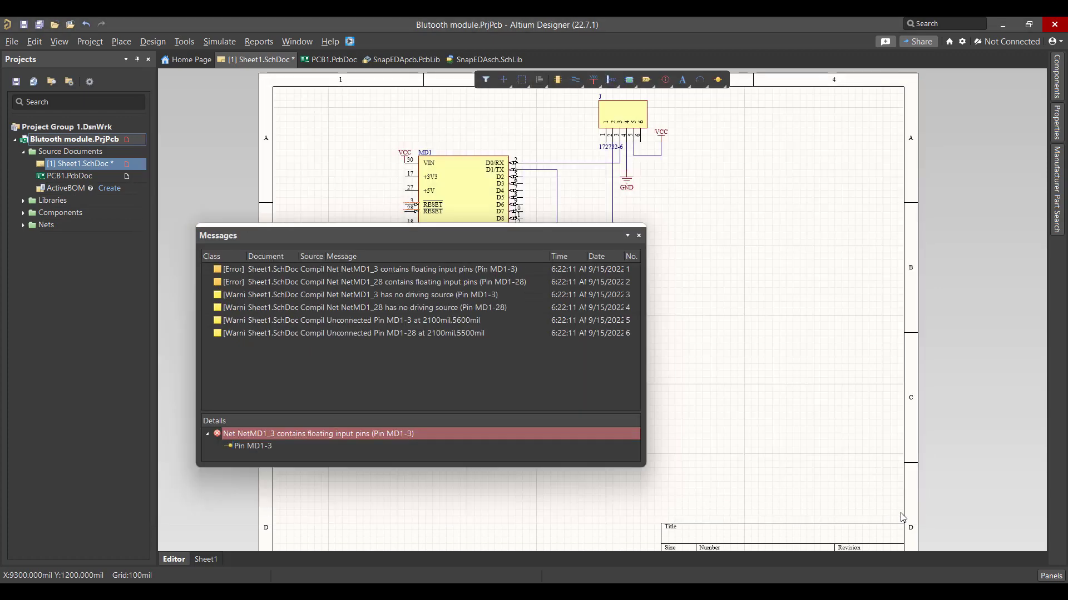
left_click(639, 236)
scroll(667, 248, "up", 1)
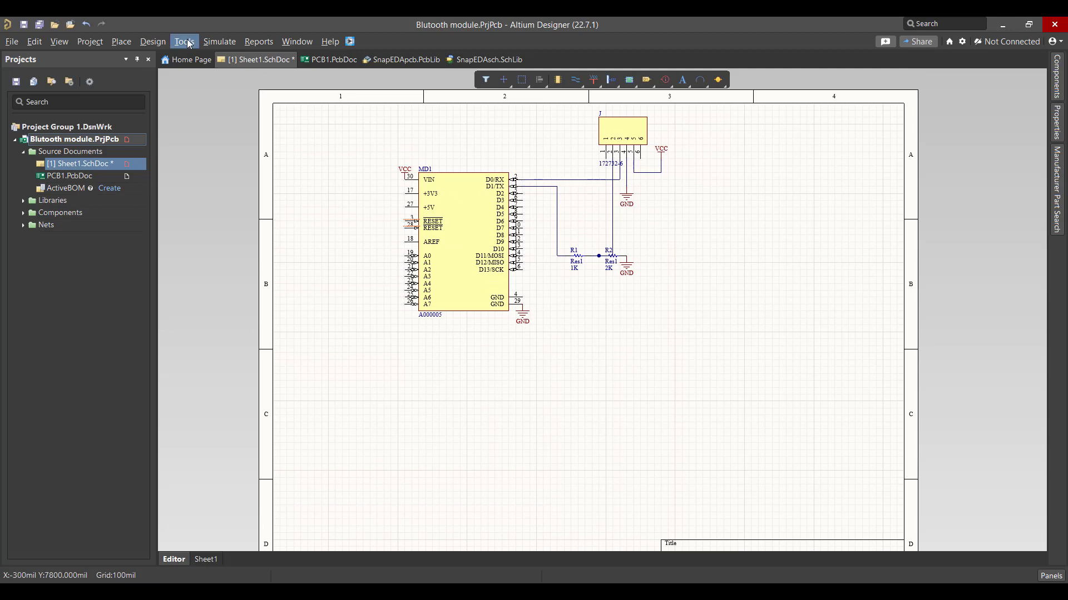
Update PCB1.PcbDoc from the schematic, validating and executing the component and net changes
left_click(162, 42)
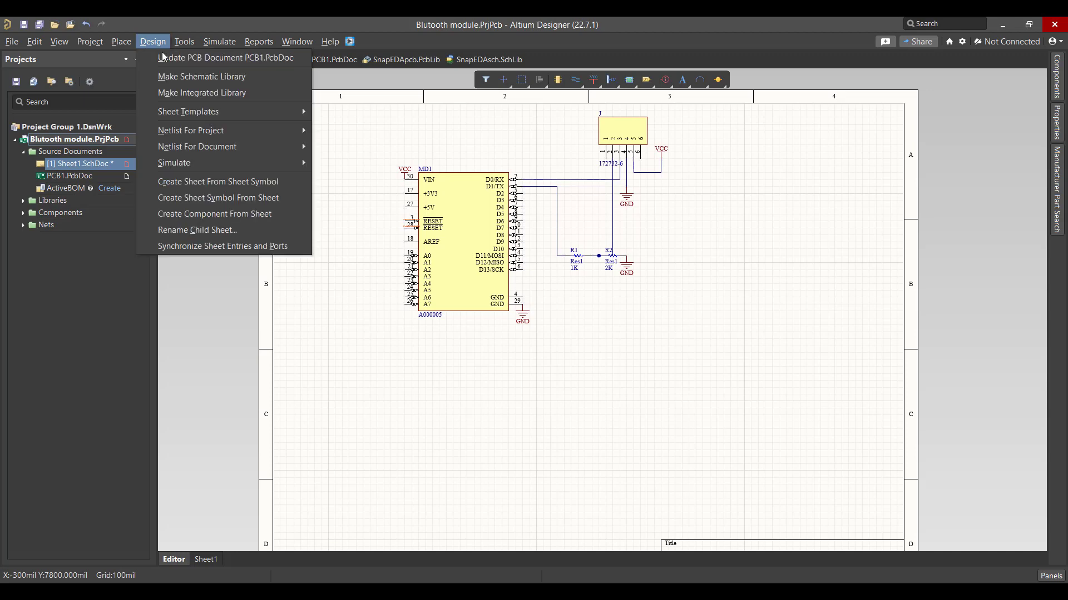
left_click(167, 62)
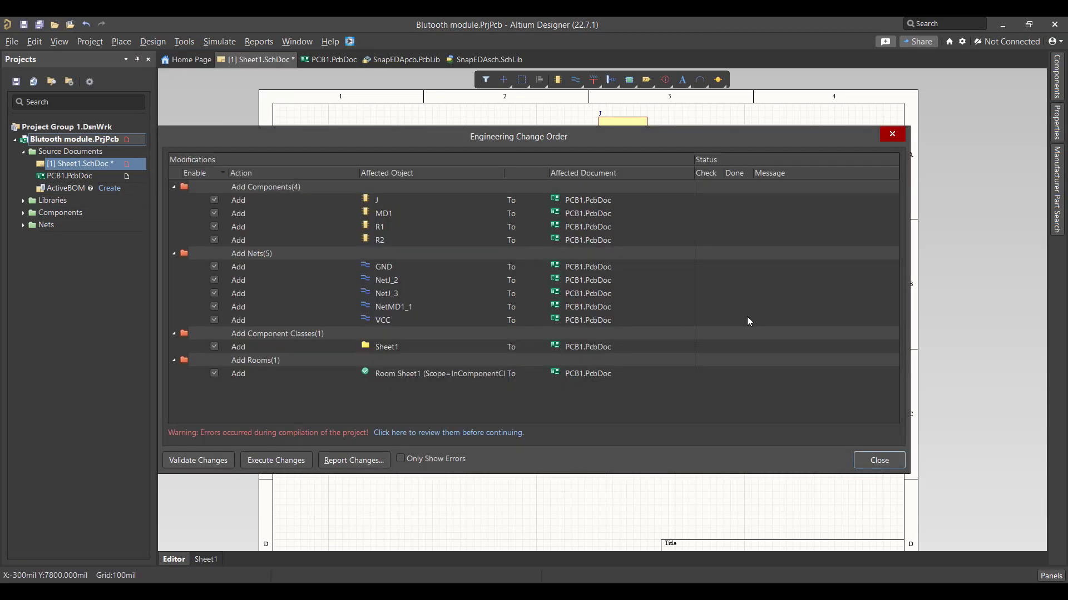
left_click(180, 461)
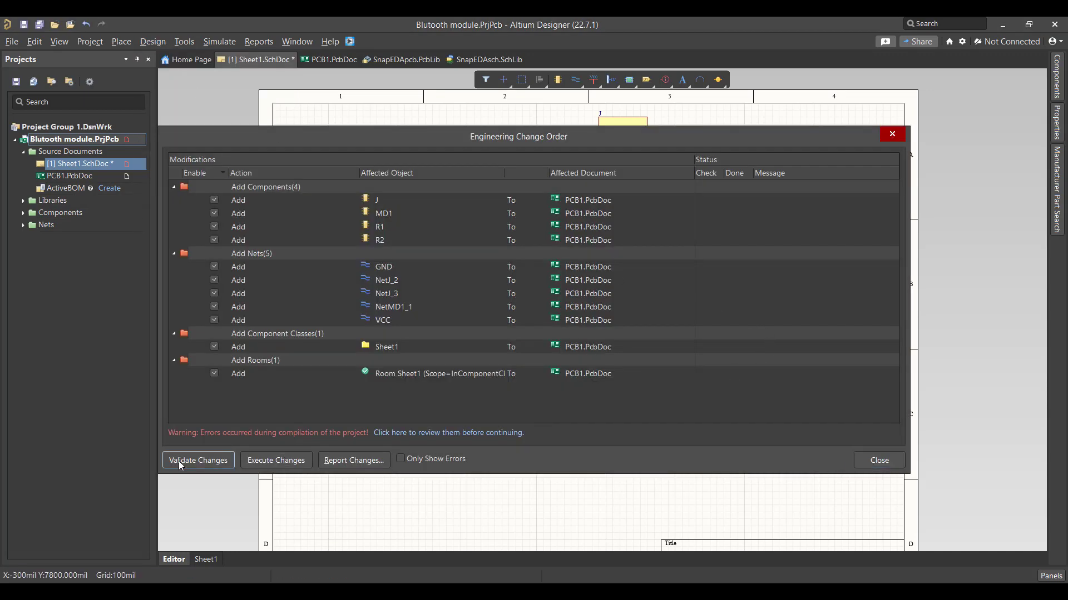
left_click(282, 461)
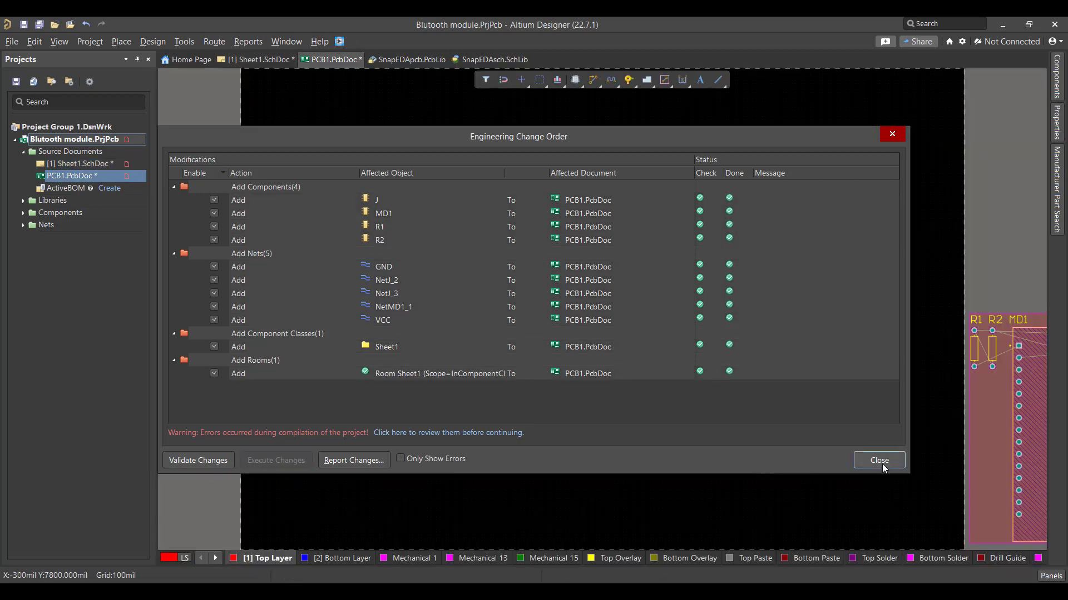
left_click(880, 461)
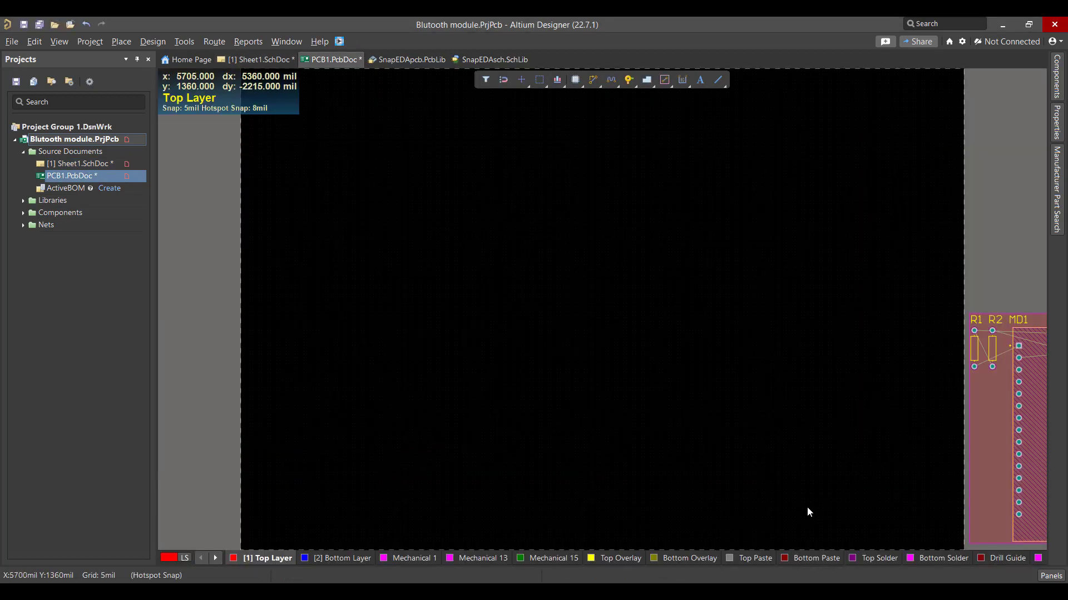
Move the imported components onto the black board area and delete the Sheet1 room
left_click_drag(854, 235, 904, 292)
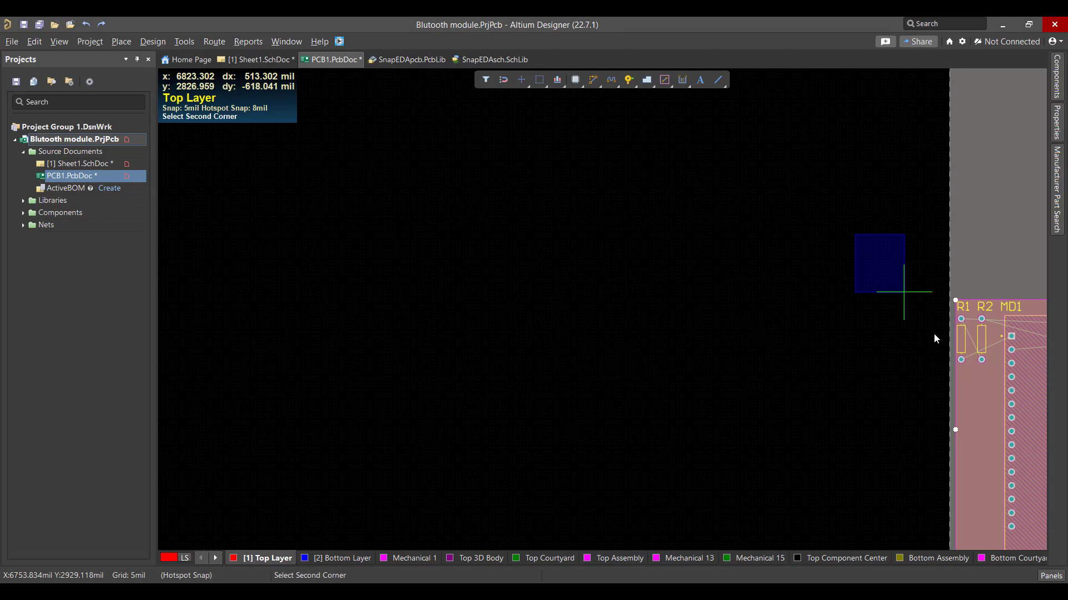
left_click_drag(934, 339, 988, 465)
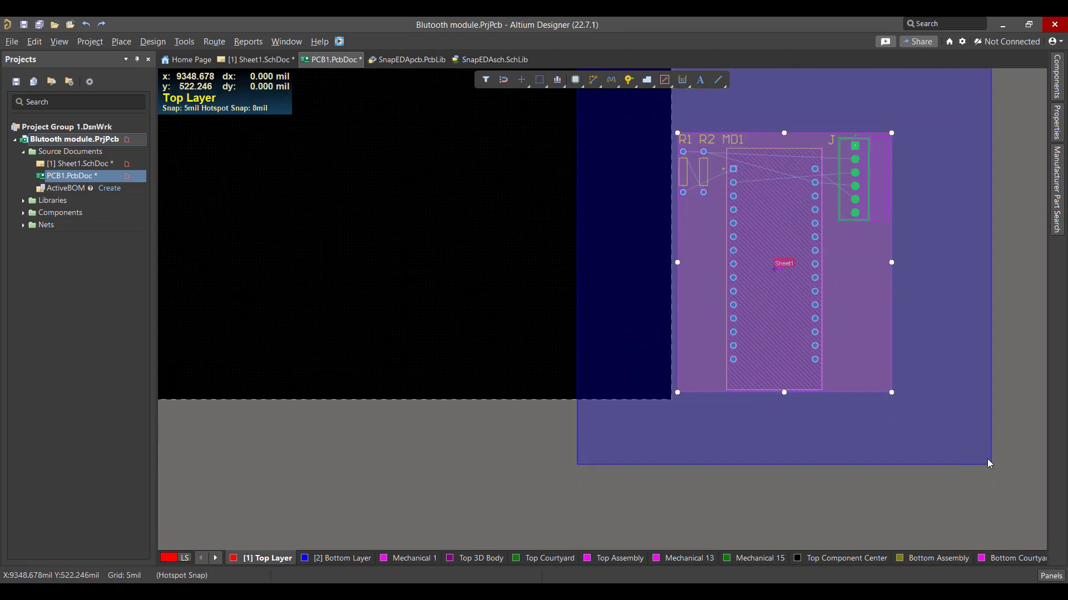
left_click_drag(837, 276, 448, 282)
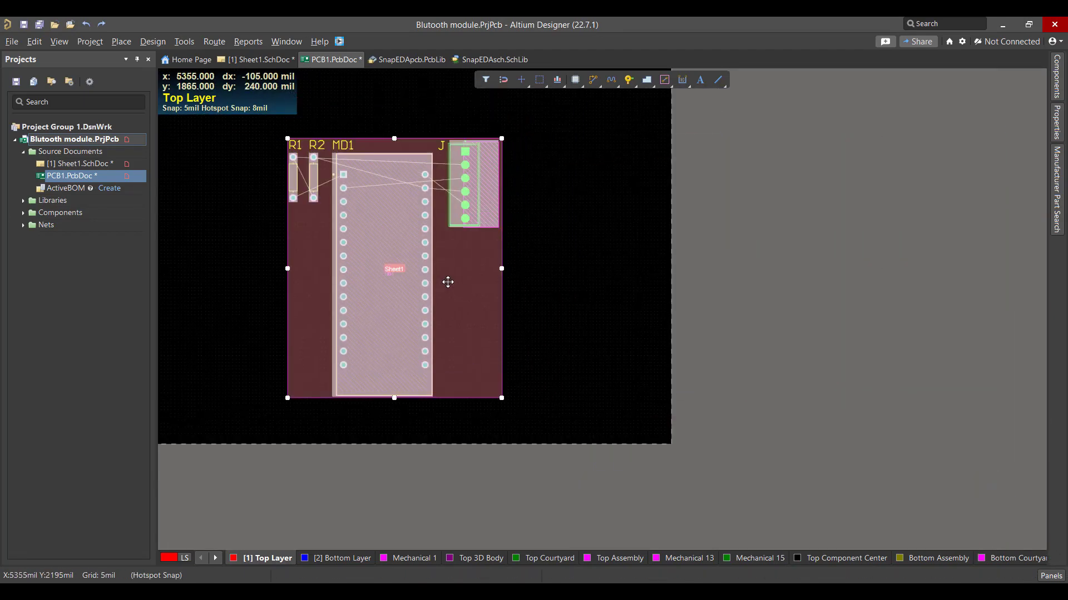
scroll(448, 281, "up", 3)
left_click(470, 369)
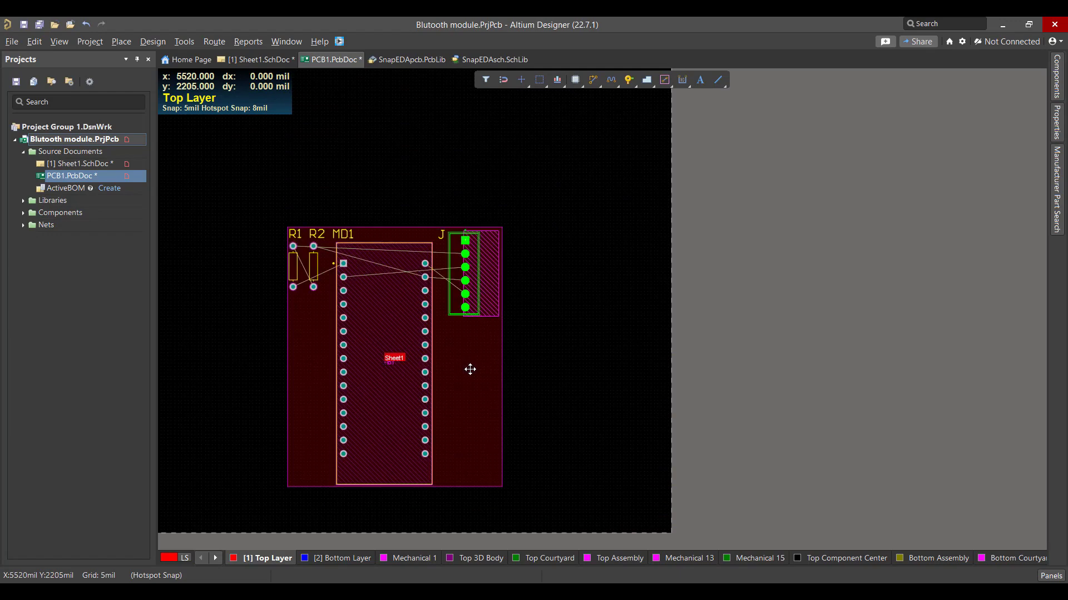
left_click(469, 370)
key("Delete")
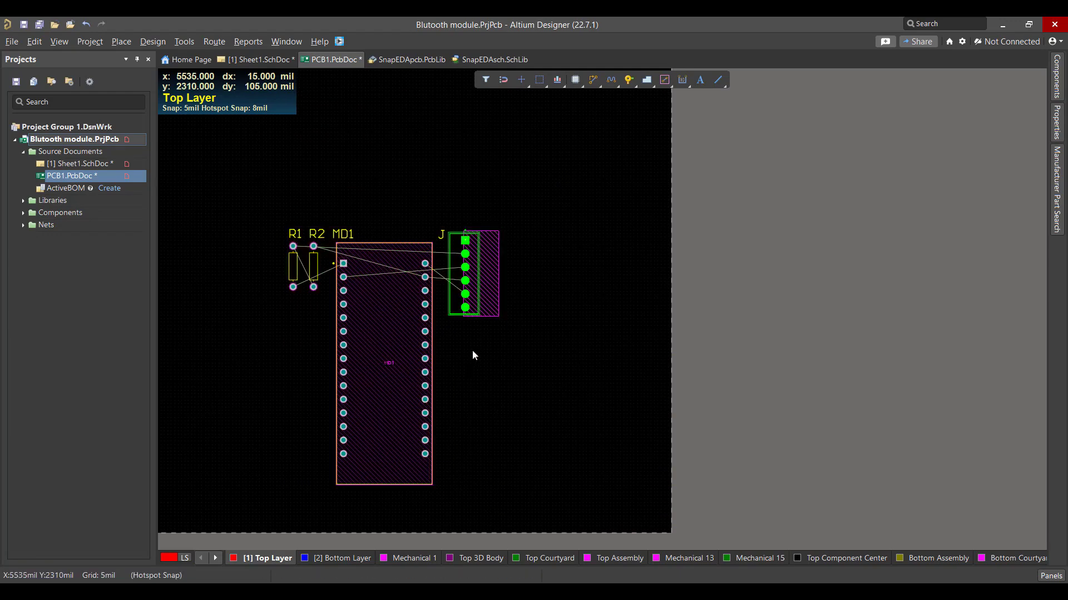
Rotate connector J and R2 horizontal, then place J, R2 and R1 above MD1
key("space")
left_click_drag(466, 296, 408, 186)
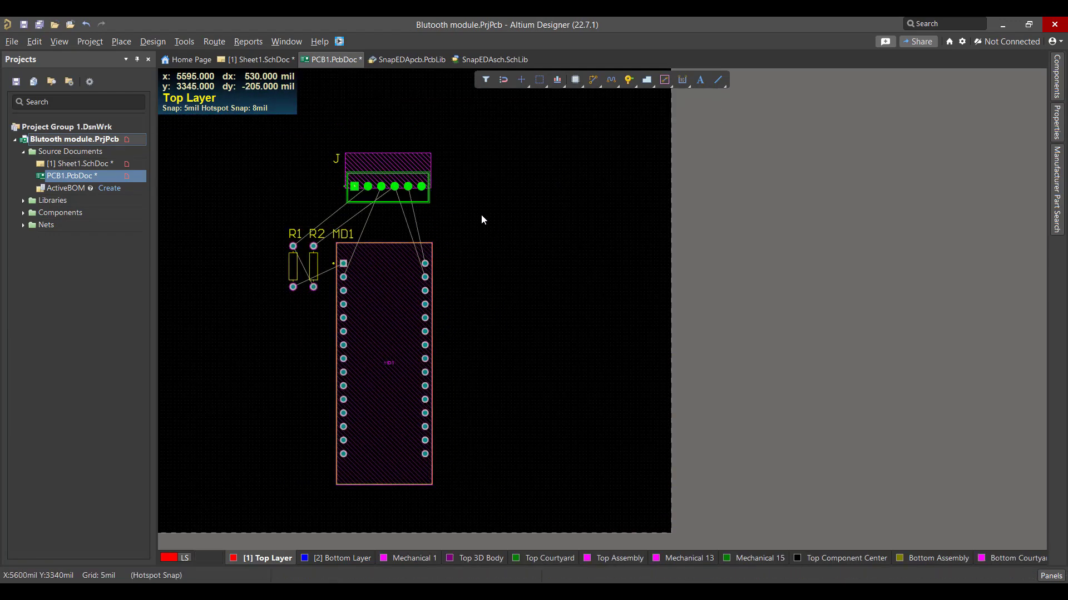
left_click_drag(322, 253, 380, 220)
key("space")
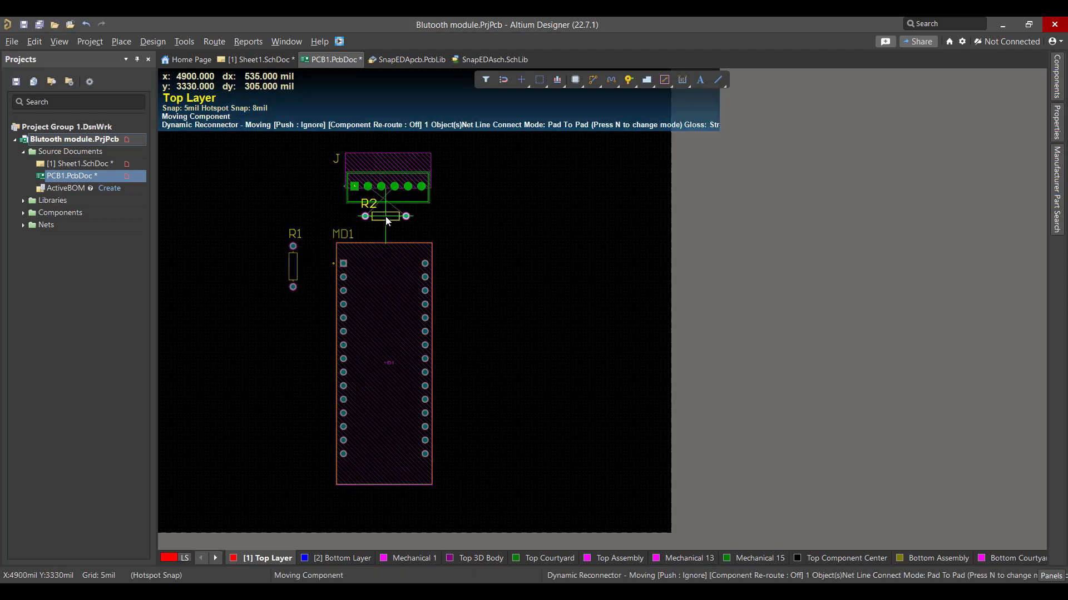
left_click(386, 220)
left_click_drag(291, 273, 385, 236)
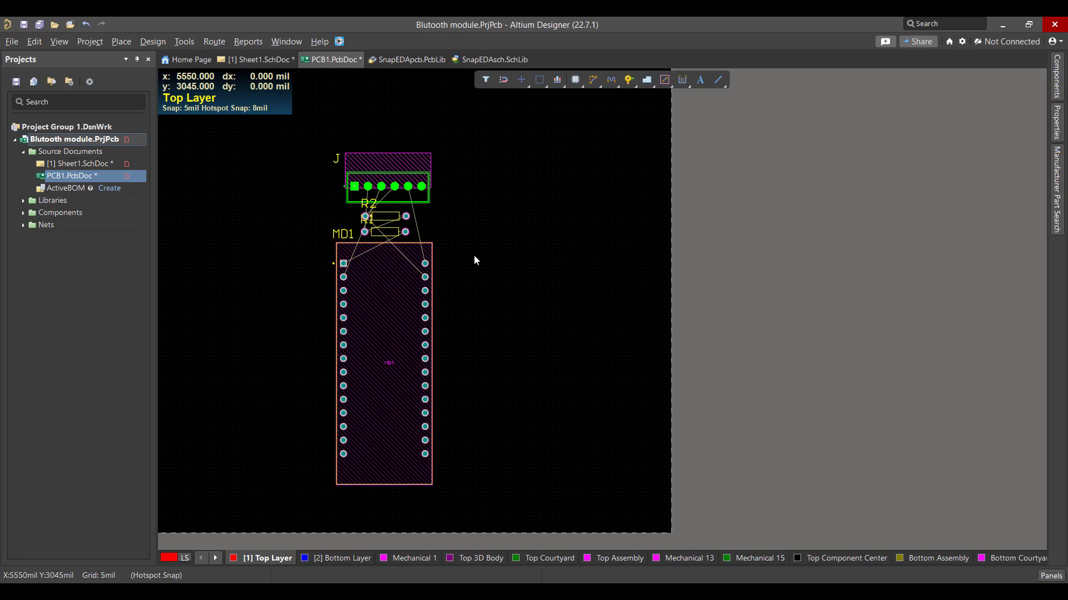
scroll(475, 261, "down", 2, "ctrl")
scroll(473, 260, "down", 1, "ctrl")
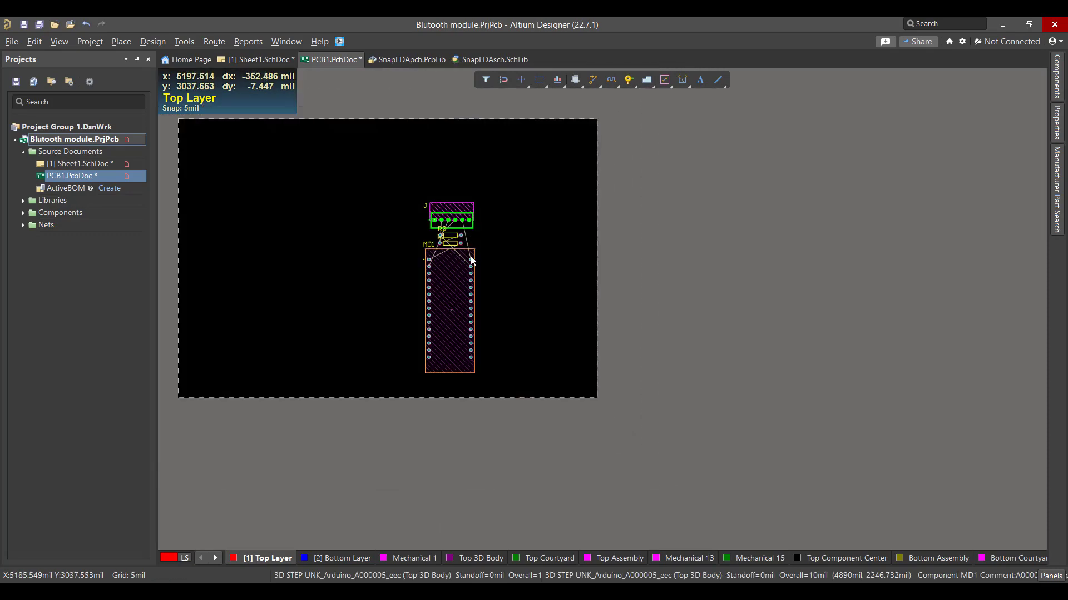
In Board Planning Mode, pull the right, left, top and bottom board edges in, then return to 2D
left_click(59, 41)
left_click(73, 57)
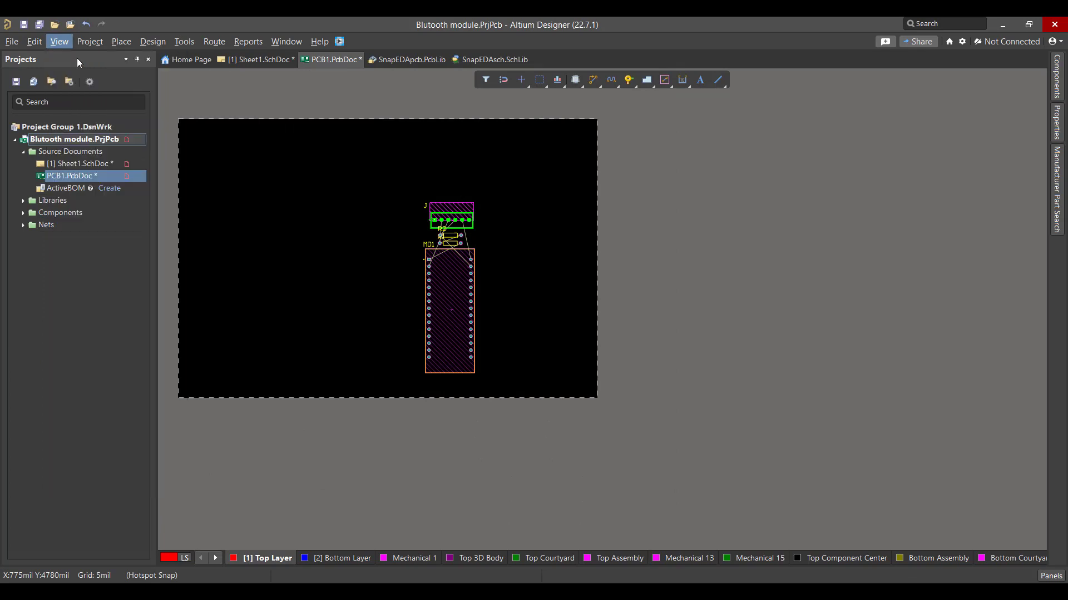
left_click(161, 44)
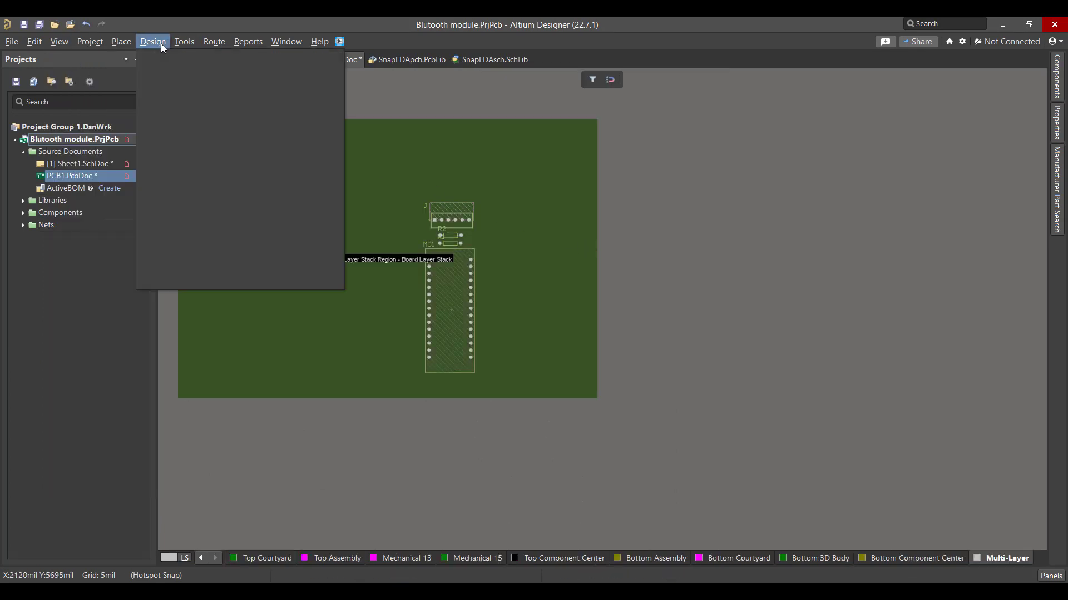
left_click(200, 105)
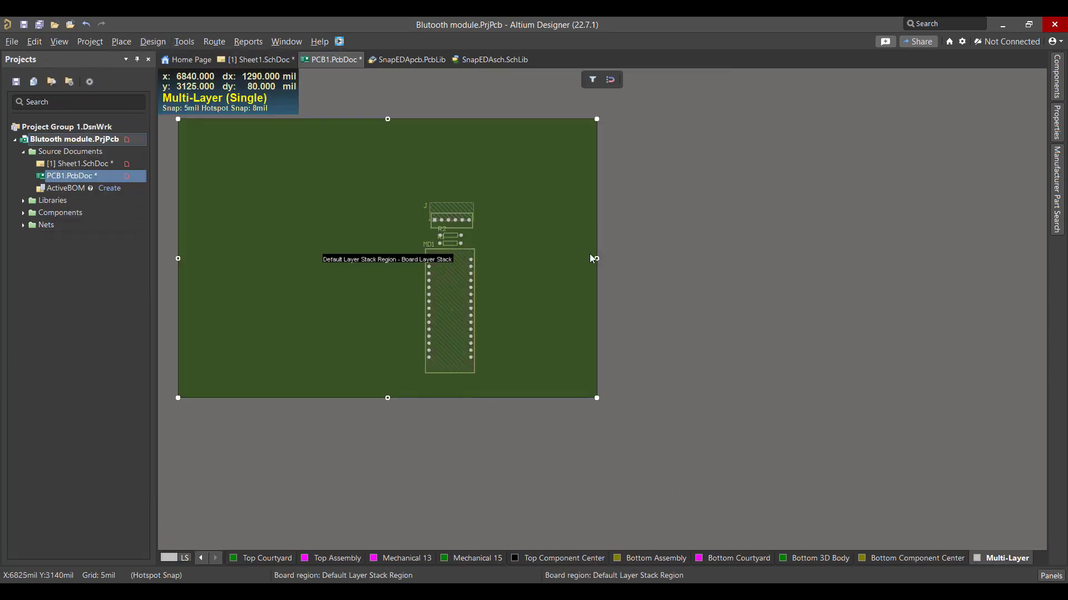
left_click_drag(597, 258, 479, 258)
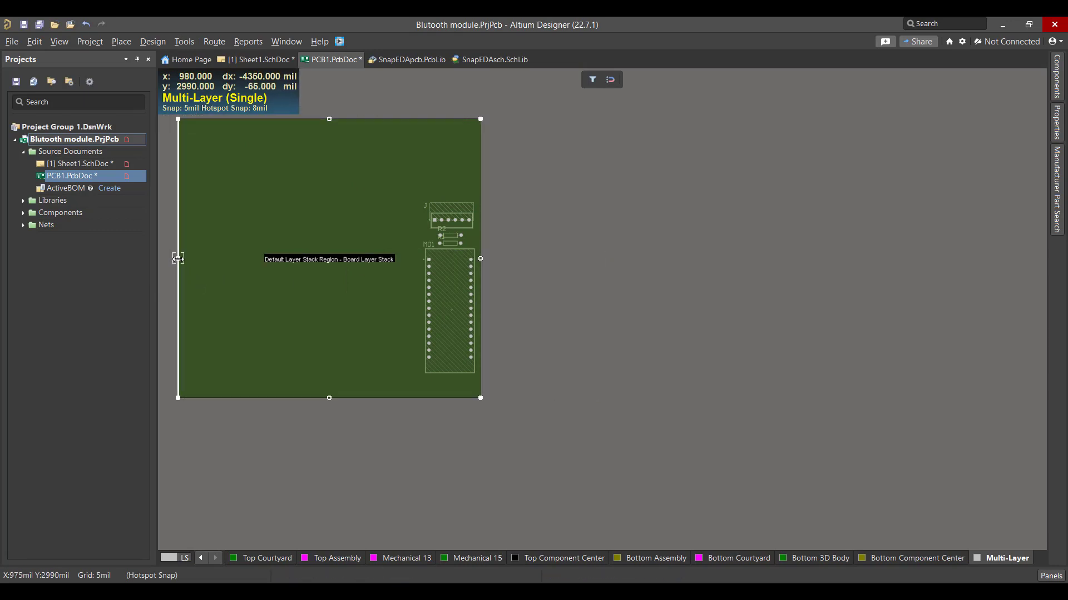
left_click_drag(177, 259, 419, 265)
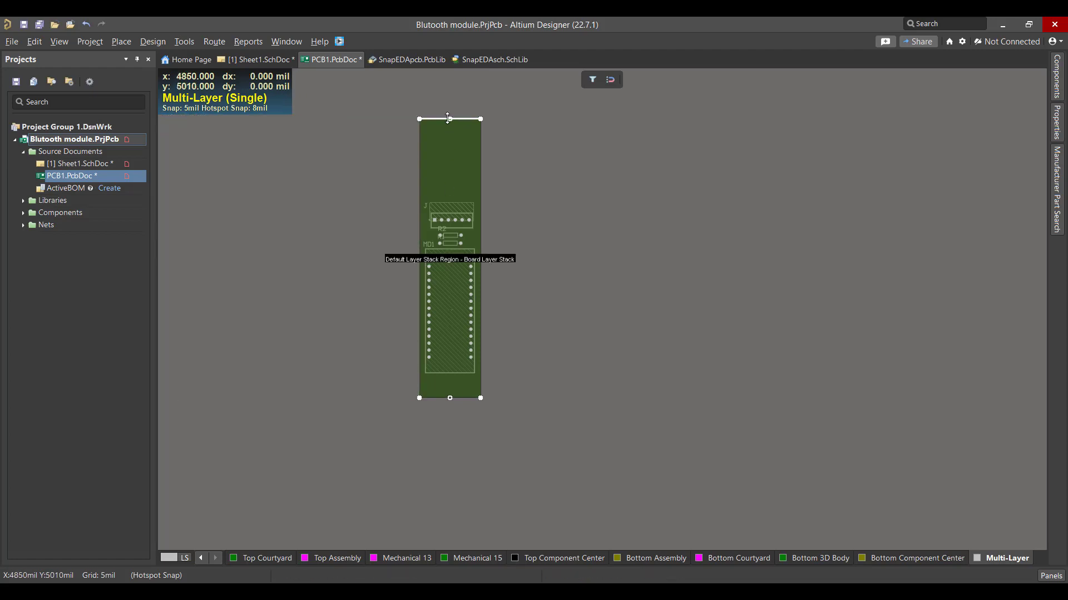
left_click_drag(450, 119, 452, 199)
left_click_drag(450, 398, 449, 376)
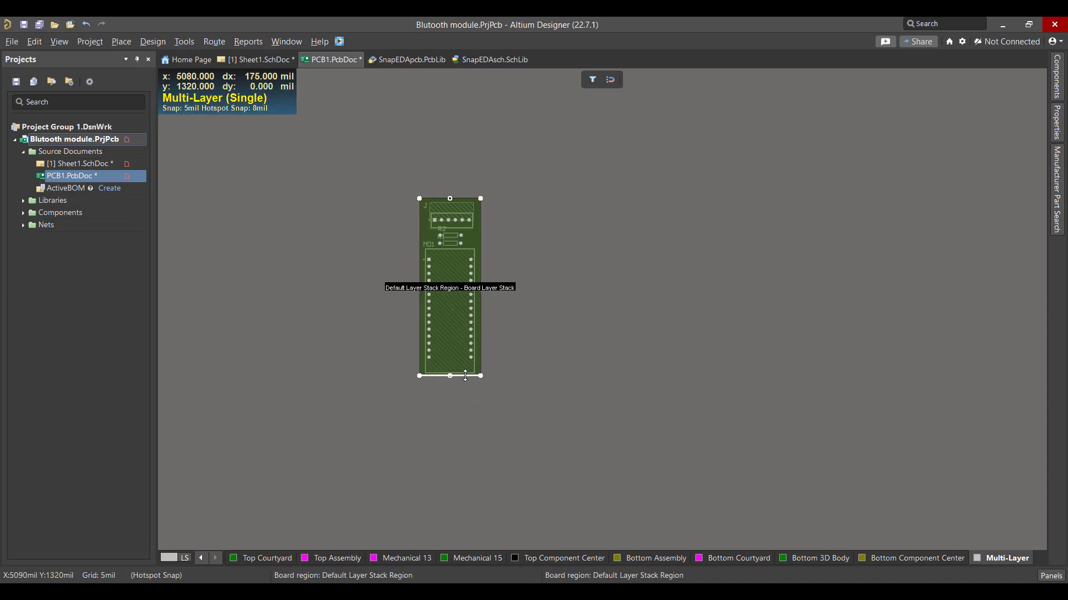
key("2")
scroll(455, 293, "up", 2)
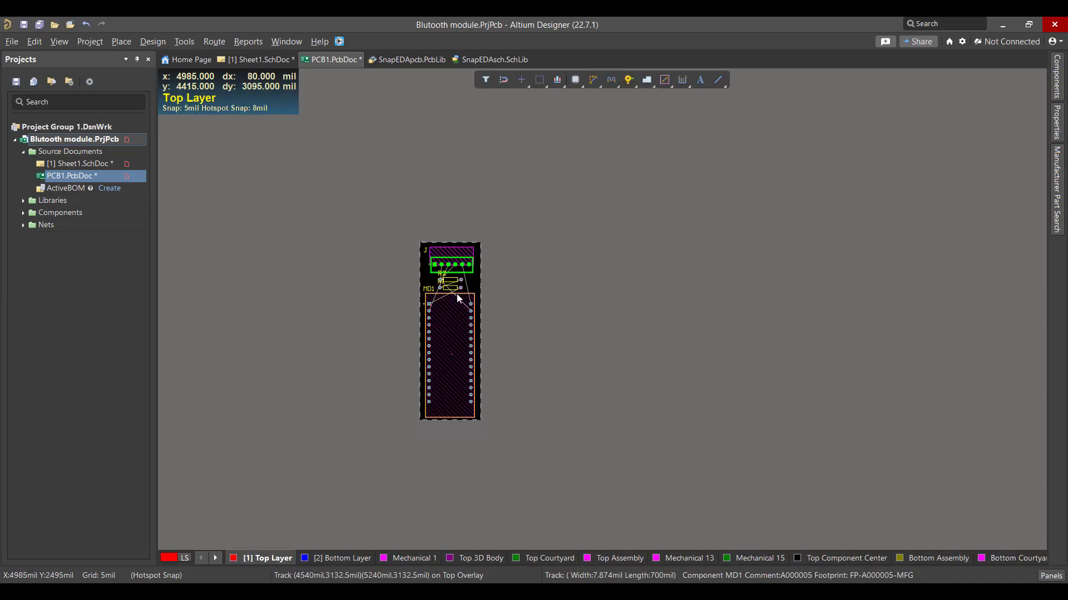
scroll(456, 294, "down", 2)
scroll(456, 293, "left", 2, "shift")
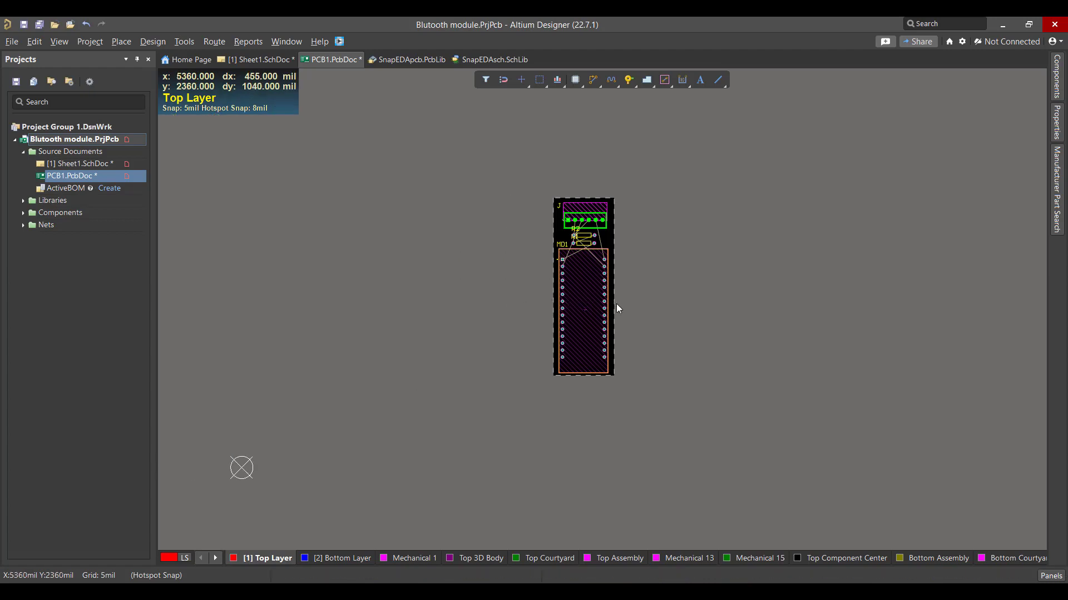
scroll(617, 304, "up", 2, "ctrl")
scroll(617, 304, "up", 2, "ctrl")
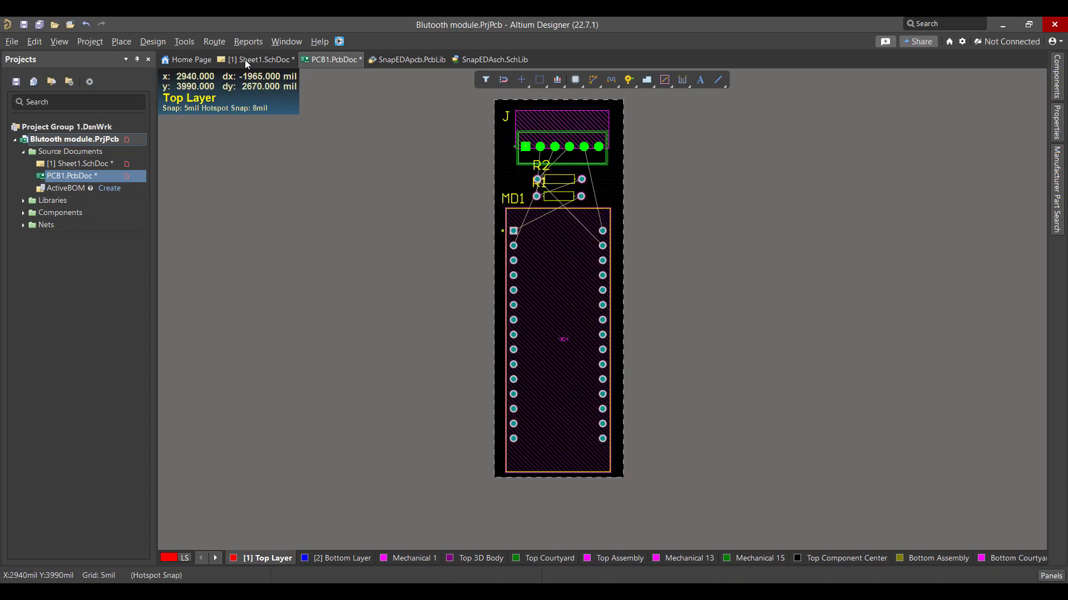
Auto-route all connections with the Default 2 Layer Board strategy and dismiss the messages
left_click(215, 42)
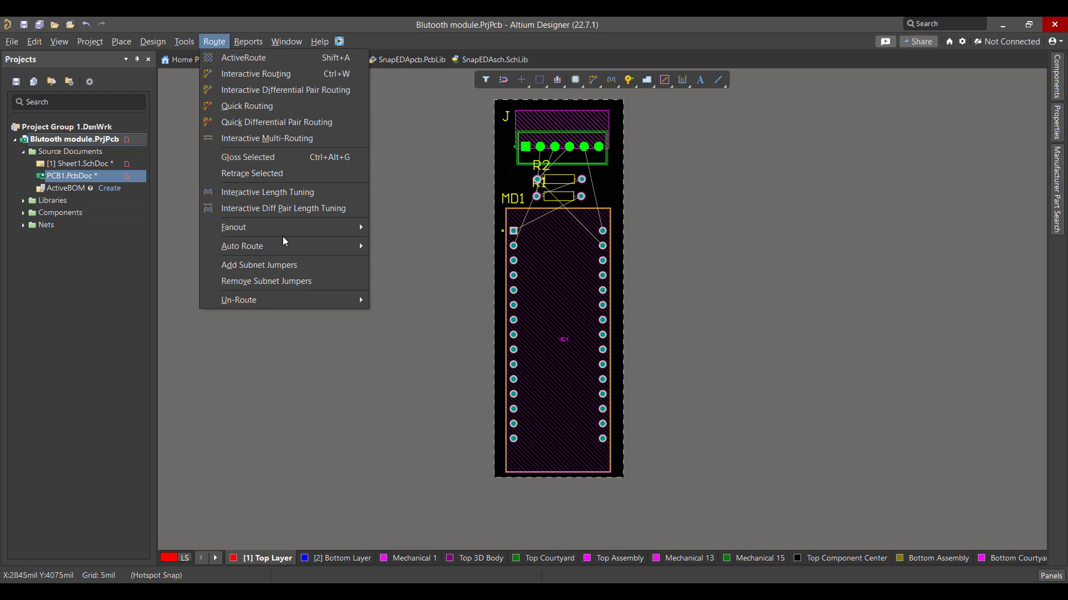
mouse_move(242, 247)
left_click(404, 250)
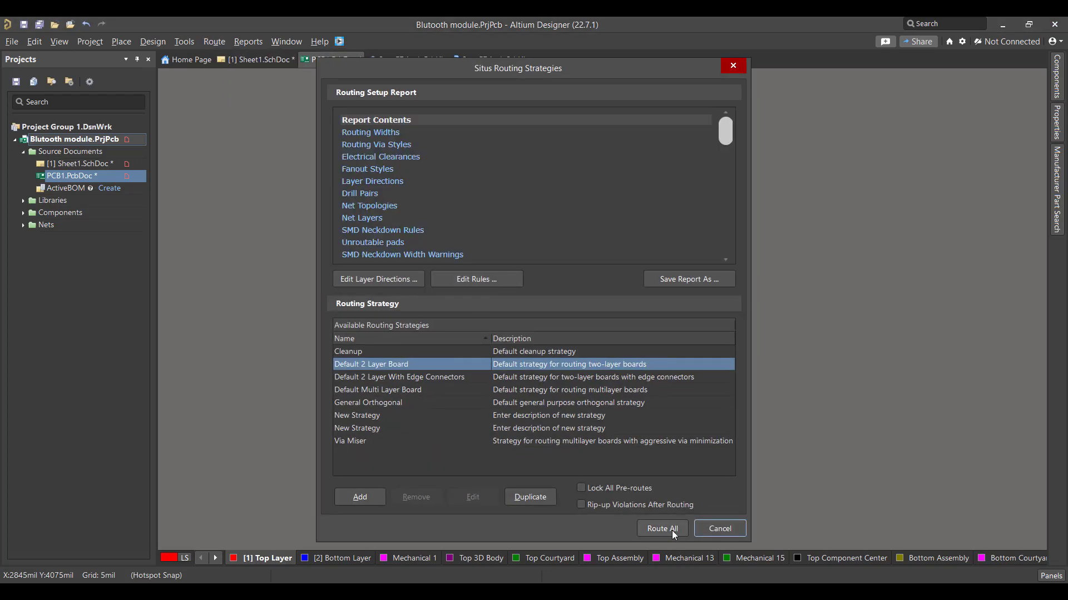
left_click(673, 531)
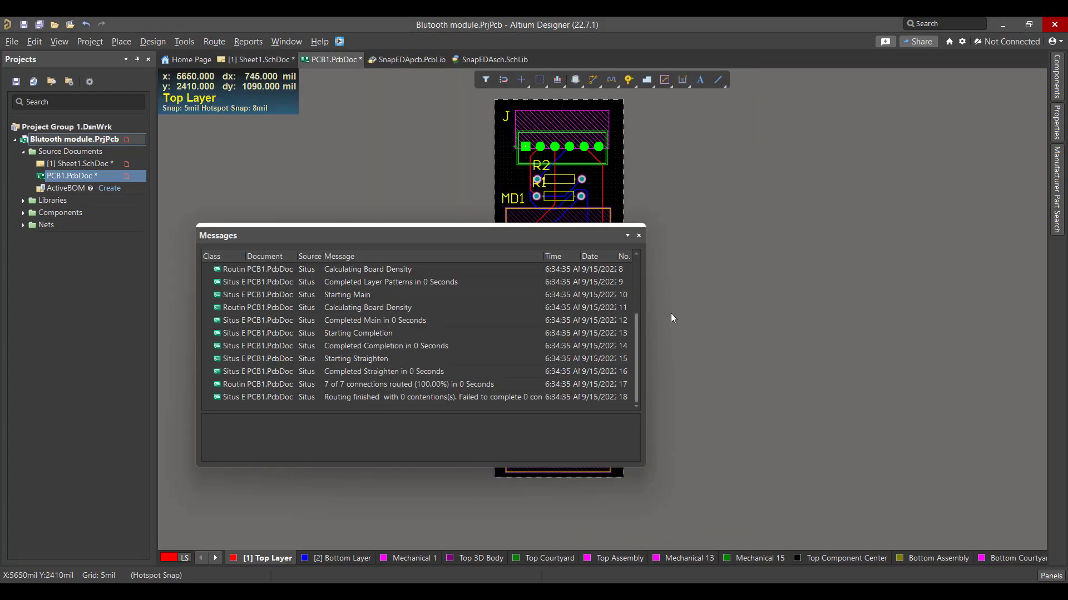
left_click(639, 236)
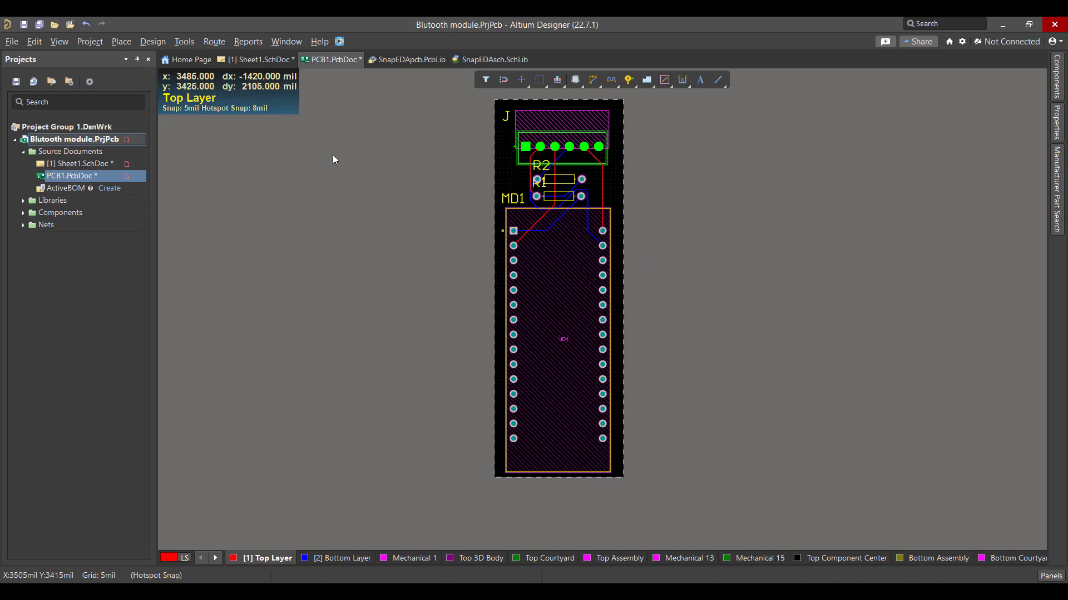
Add a board-outline top-layer polygon on GND, pouring over all same-net objects, and repour
left_click(190, 44)
mouse_move(218, 163)
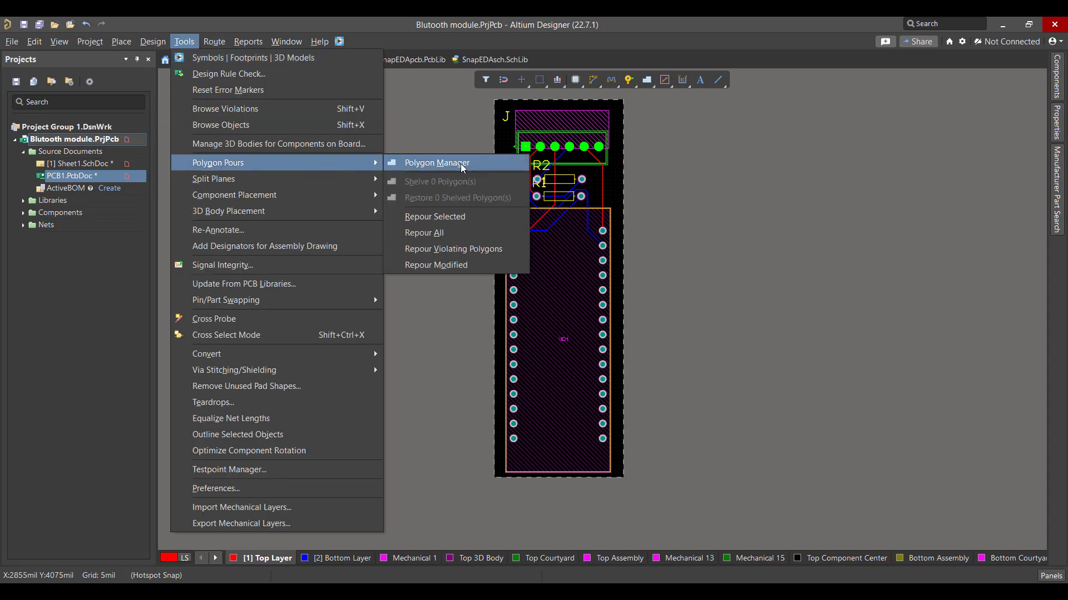
left_click(462, 168)
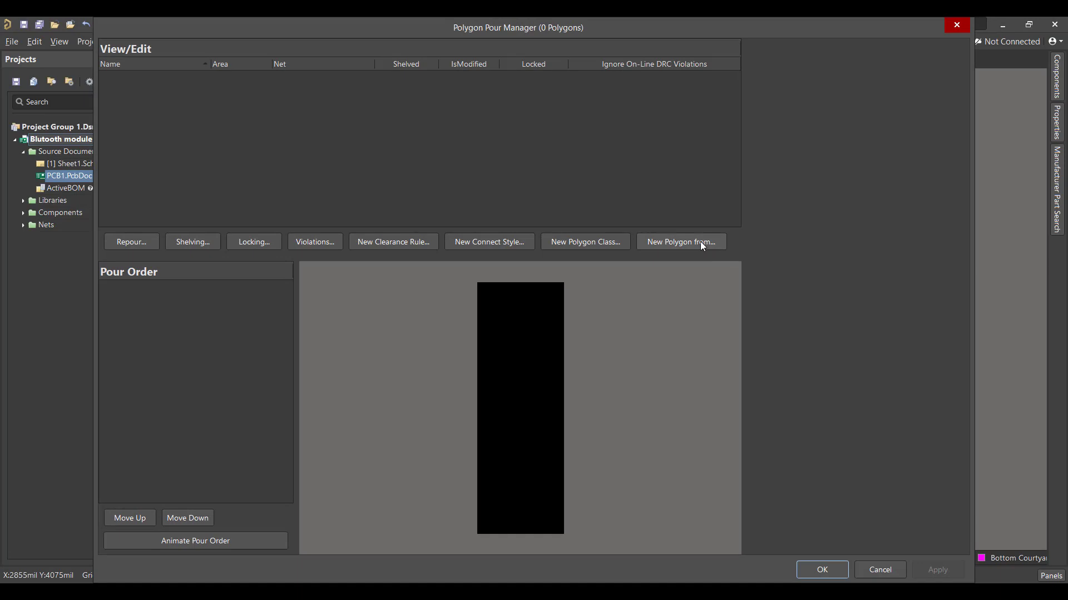
left_click(700, 240)
left_click(723, 300)
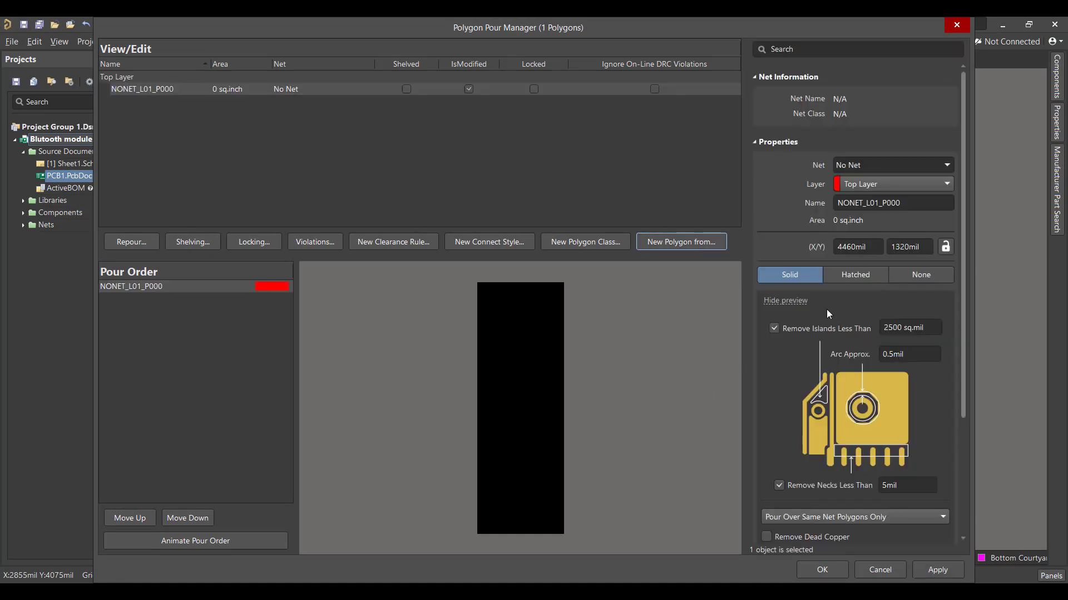
left_click(943, 166)
left_click(930, 192)
scroll(930, 192, "down", 2)
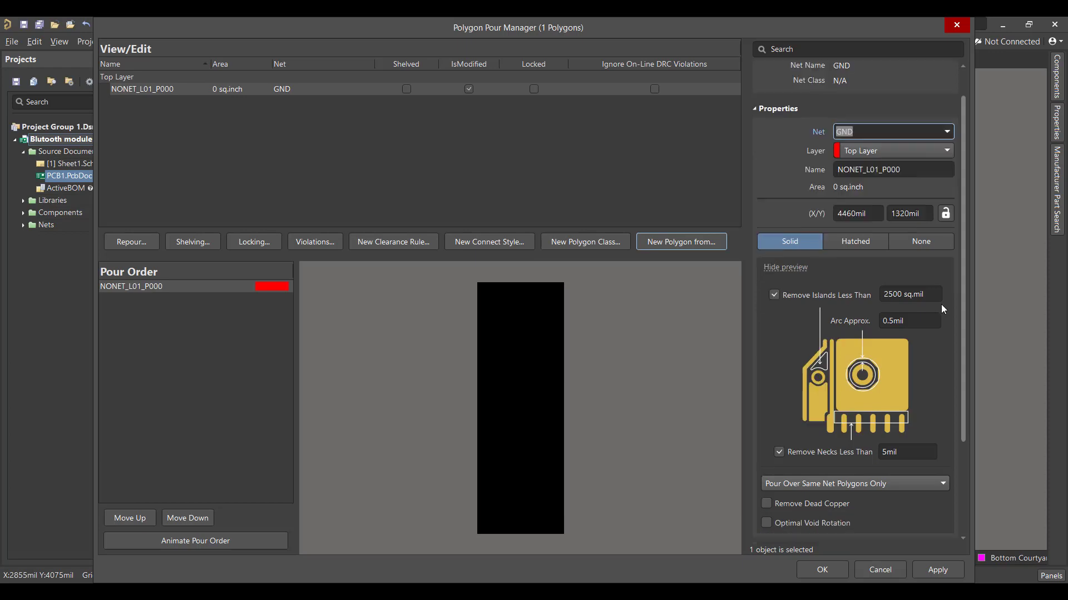
scroll(941, 304, "down", 3)
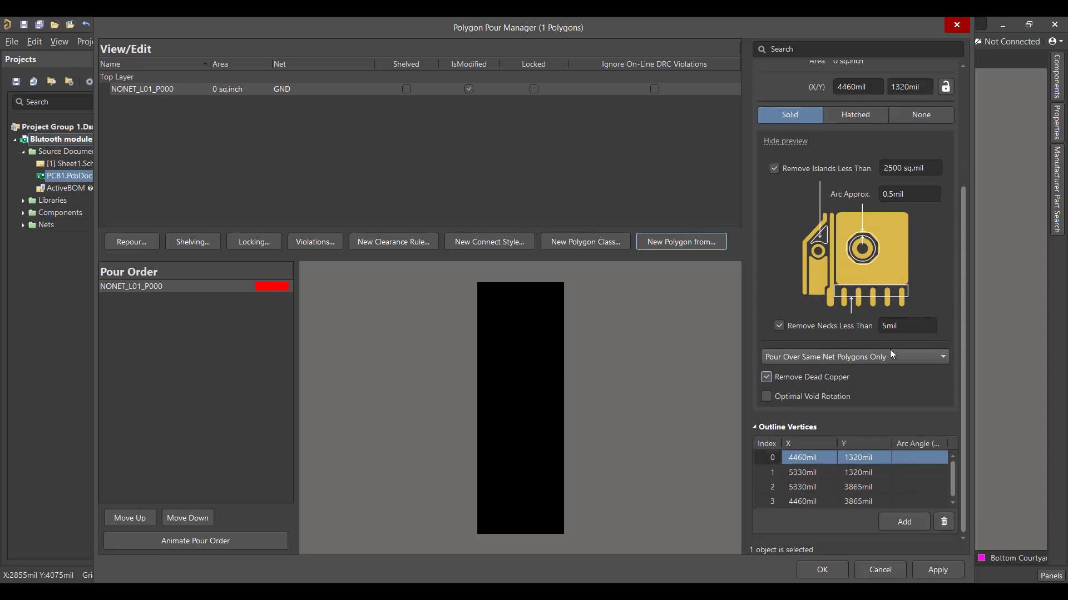
left_click(908, 354)
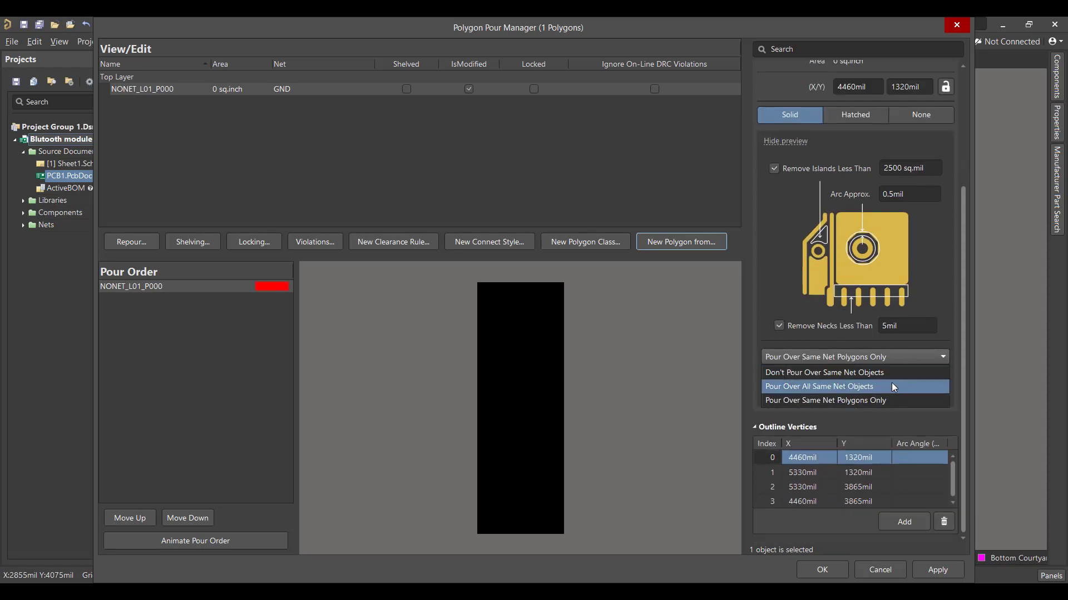
left_click(892, 387)
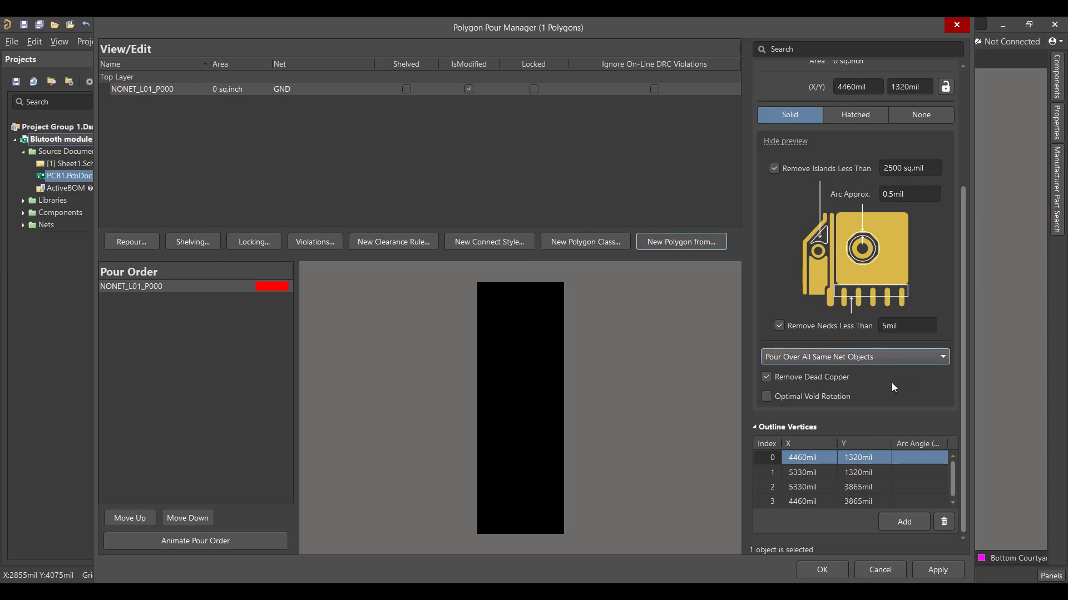
left_click(933, 567)
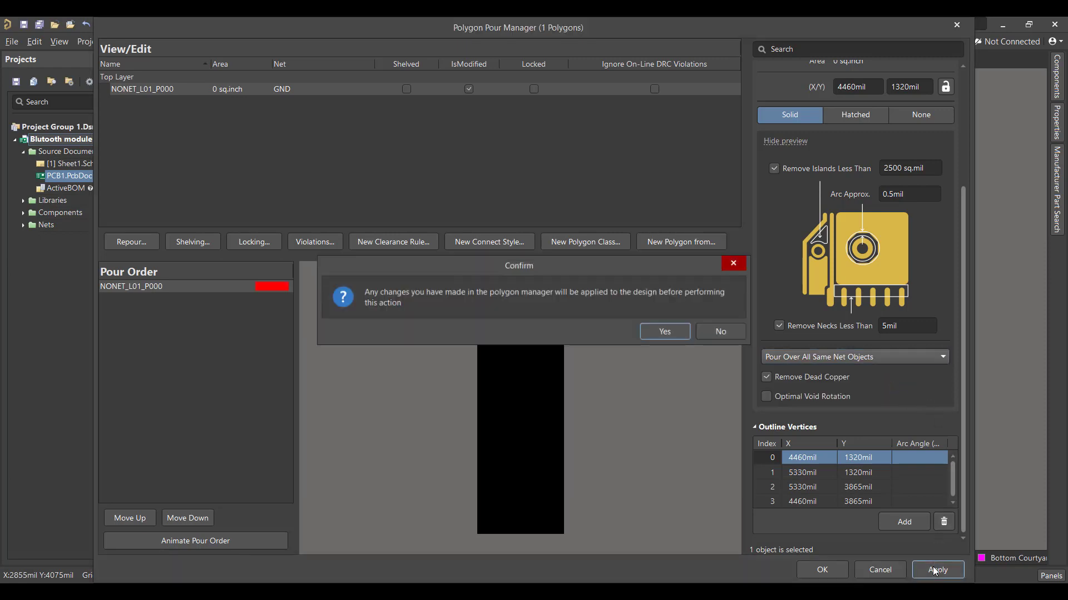
left_click(669, 332)
left_click(832, 572)
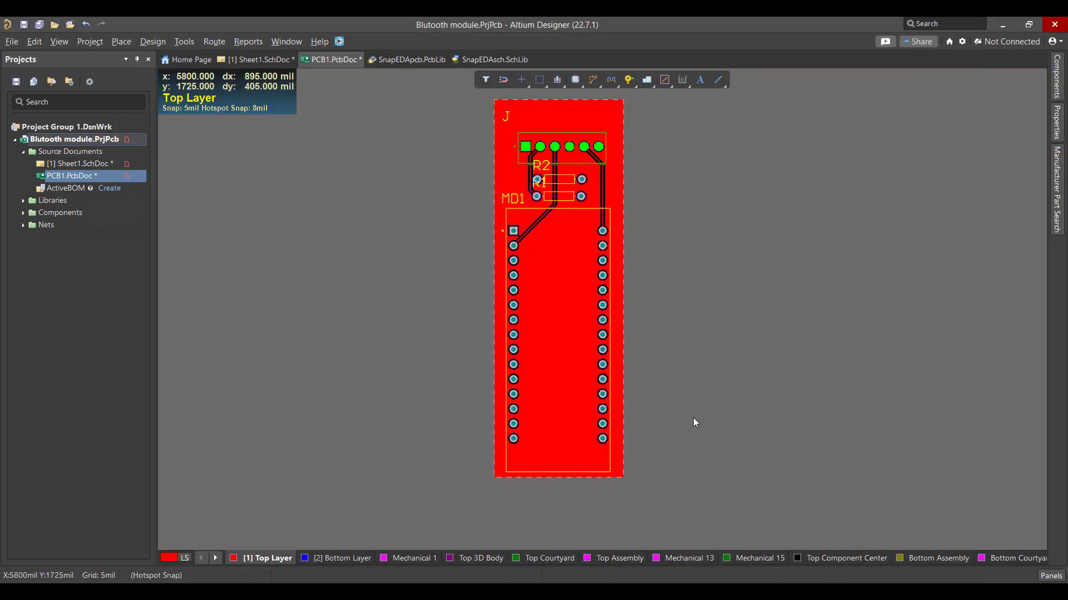
Create a second board-outline polygon on the Bottom Layer, assigned to the GND net
left_click(216, 41)
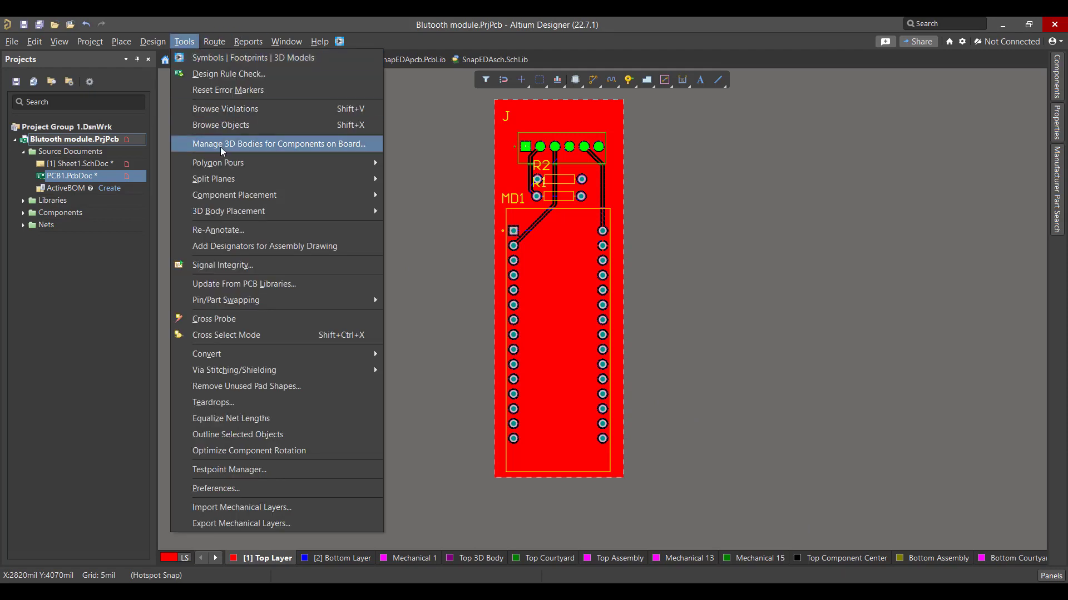
mouse_move(218, 163)
left_click(517, 231)
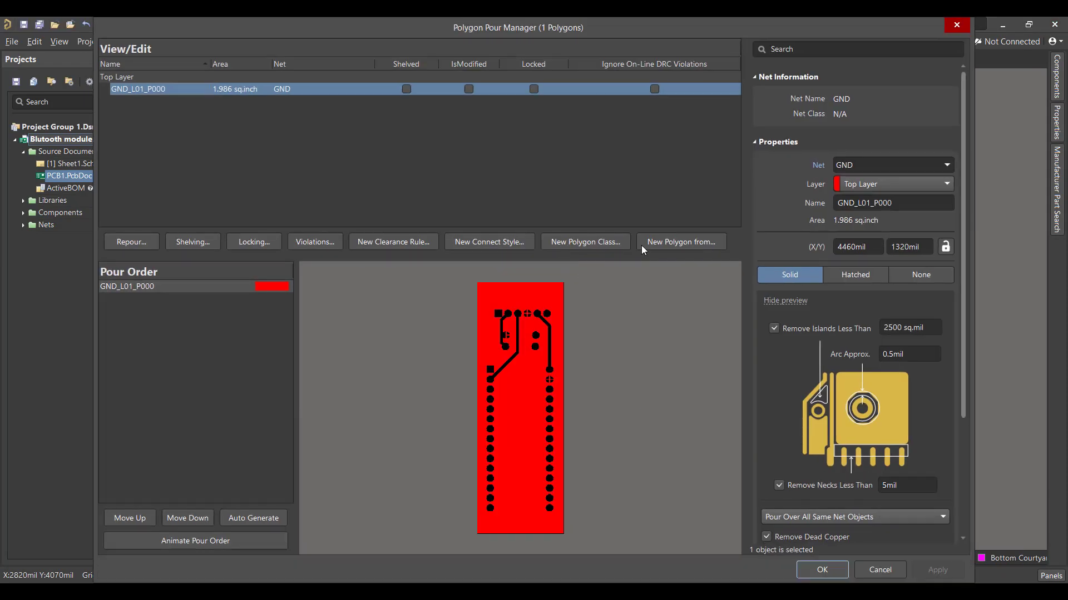
left_click(641, 245)
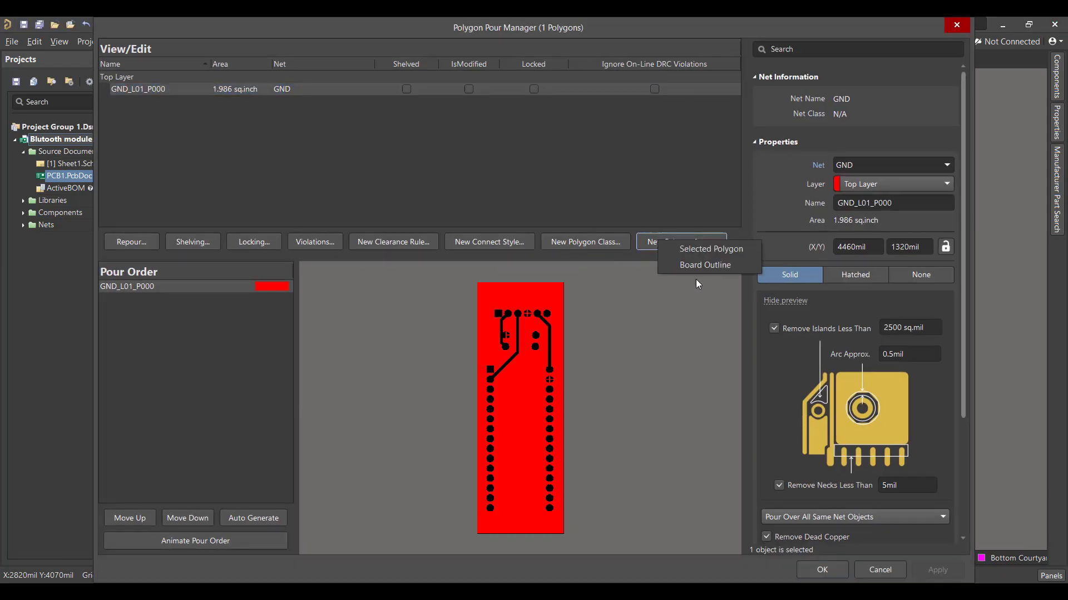
left_click(697, 267)
left_click(923, 188)
left_click(898, 216)
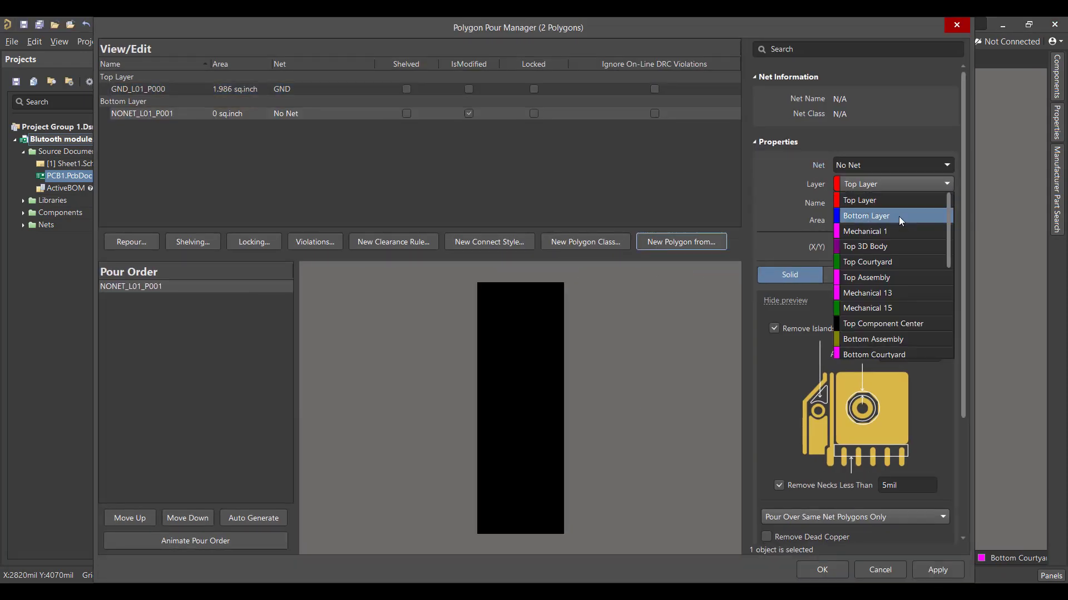
left_click(943, 165)
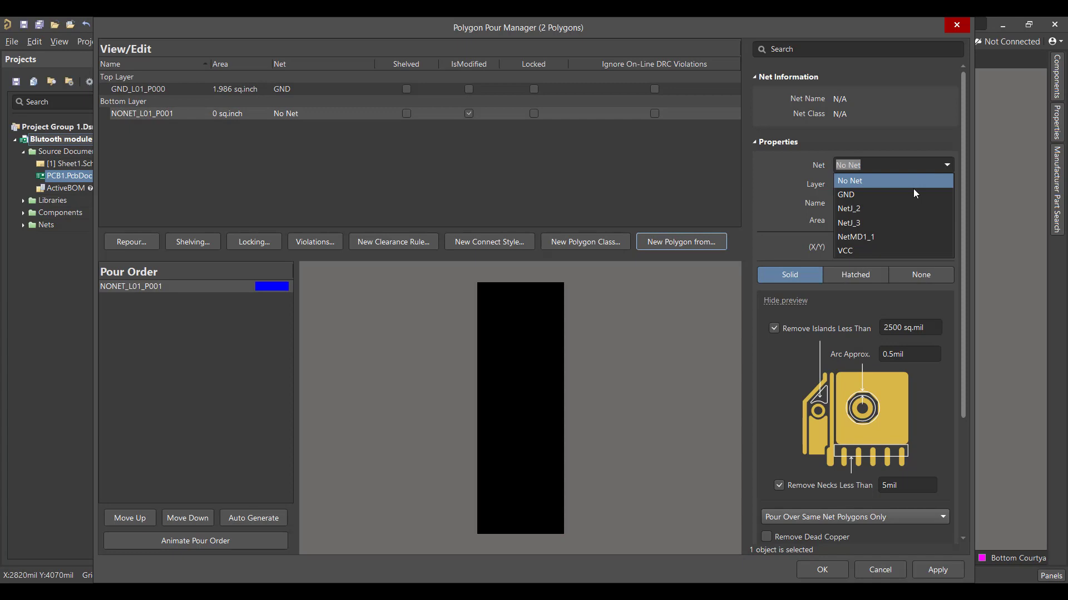
left_click(907, 192)
scroll(942, 313, "down", 3)
scroll(943, 316, "down", 2)
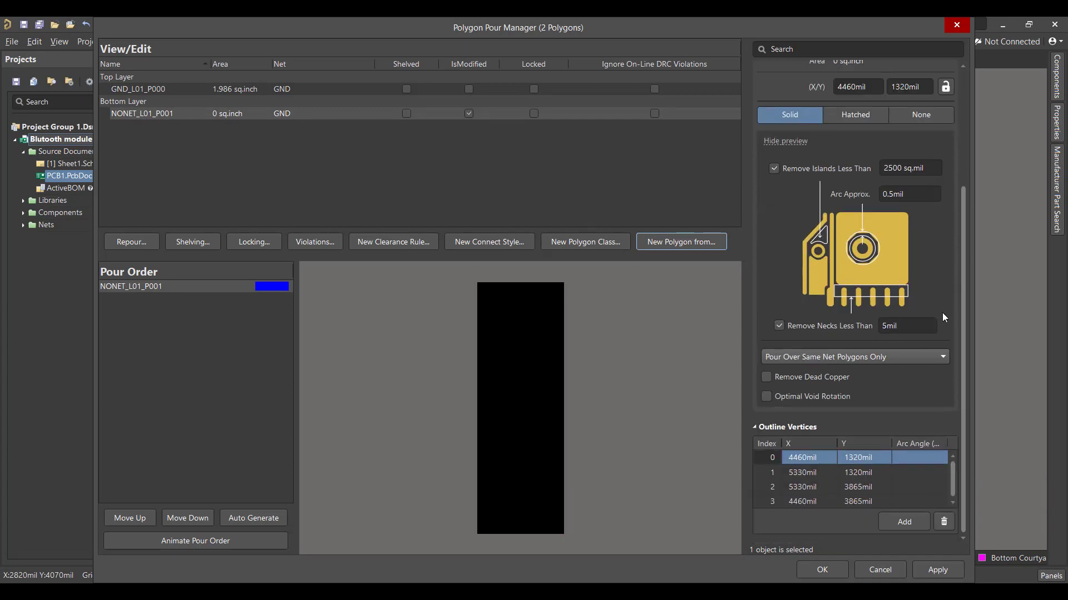
Set it to pour over all same-net objects with dead copper removed, then apply and repour
left_click(832, 358)
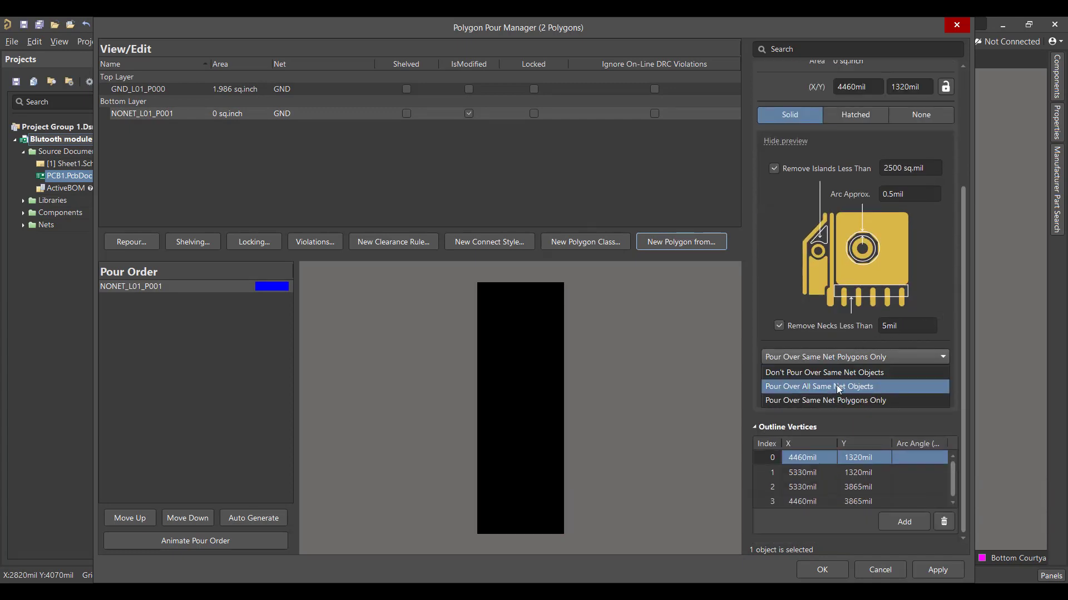
left_click(836, 384)
left_click(768, 377)
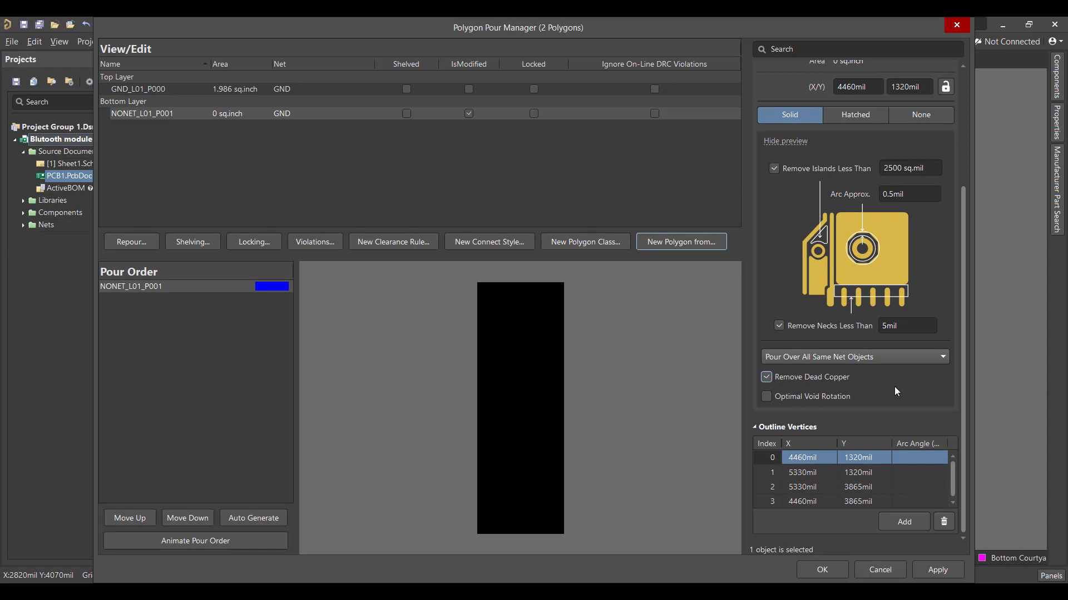
left_click(925, 570)
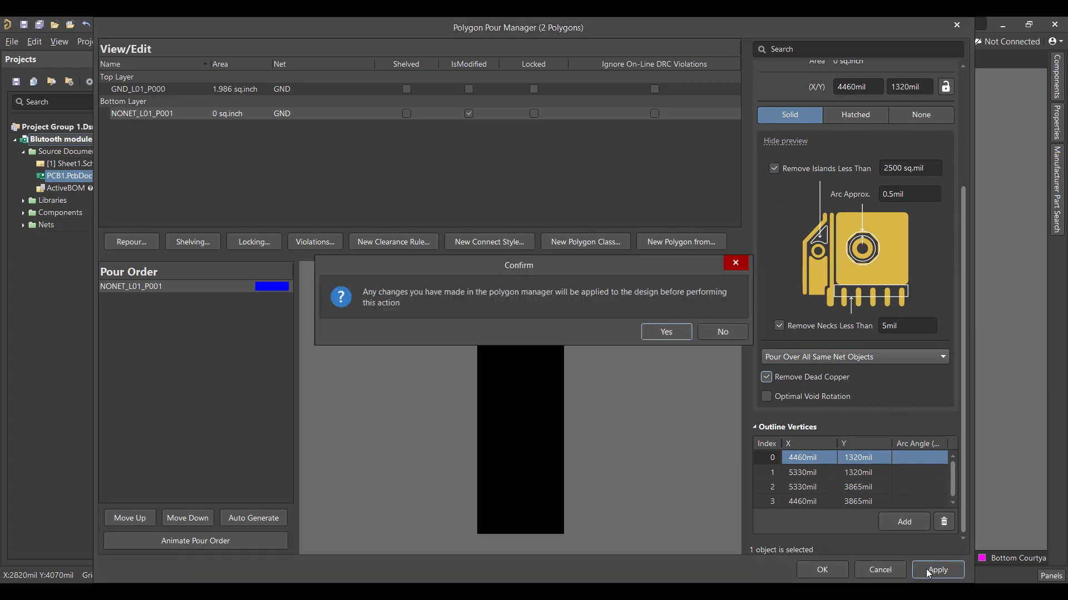
left_click(672, 332)
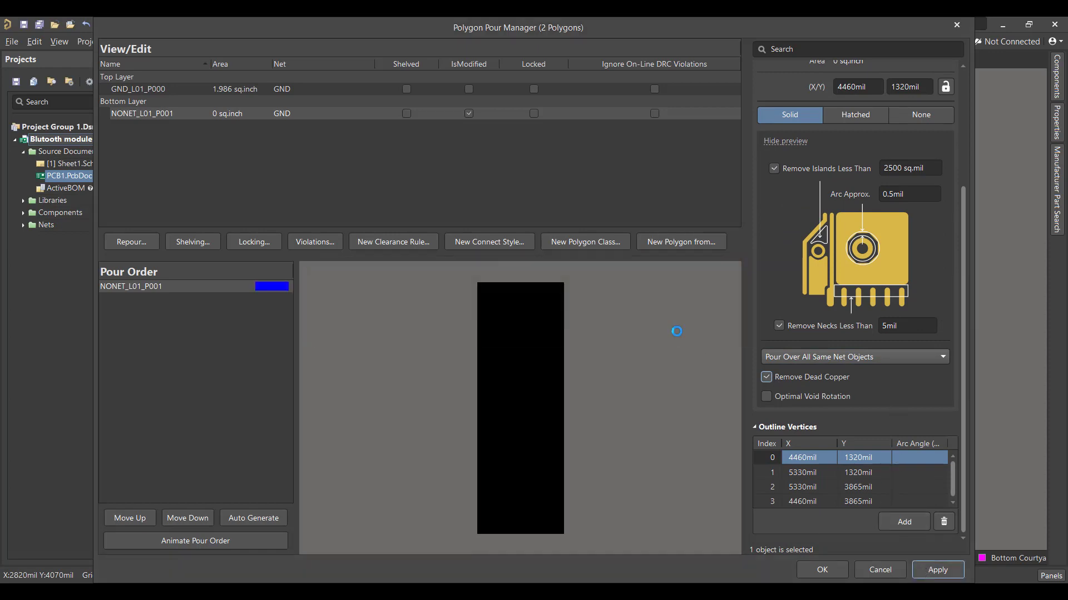
left_click(823, 568)
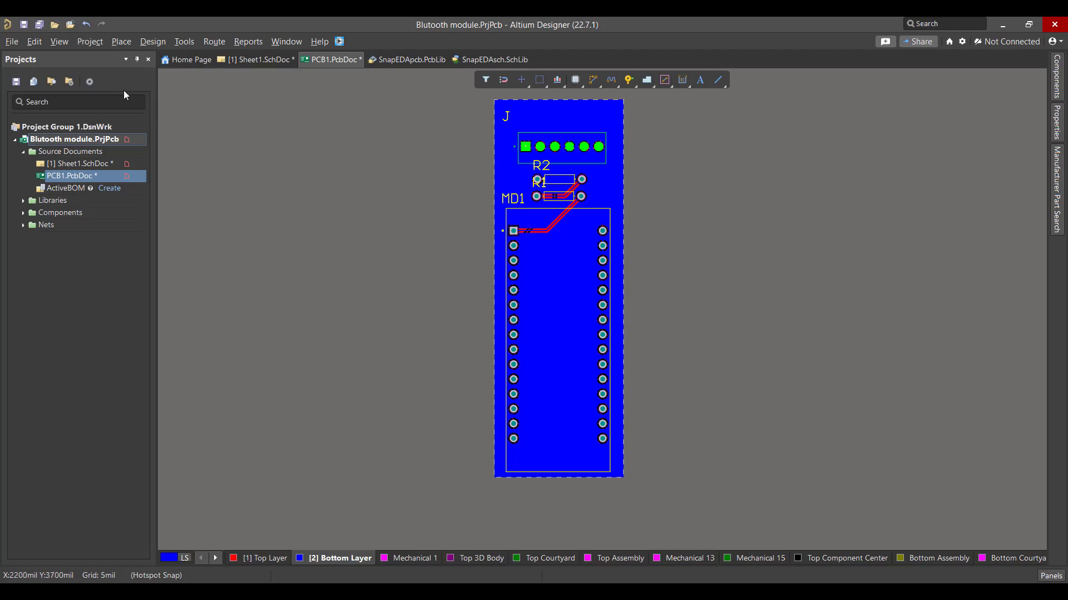
Switch to 3D Layout Mode and orbit the board into a perspective view
left_click(56, 42)
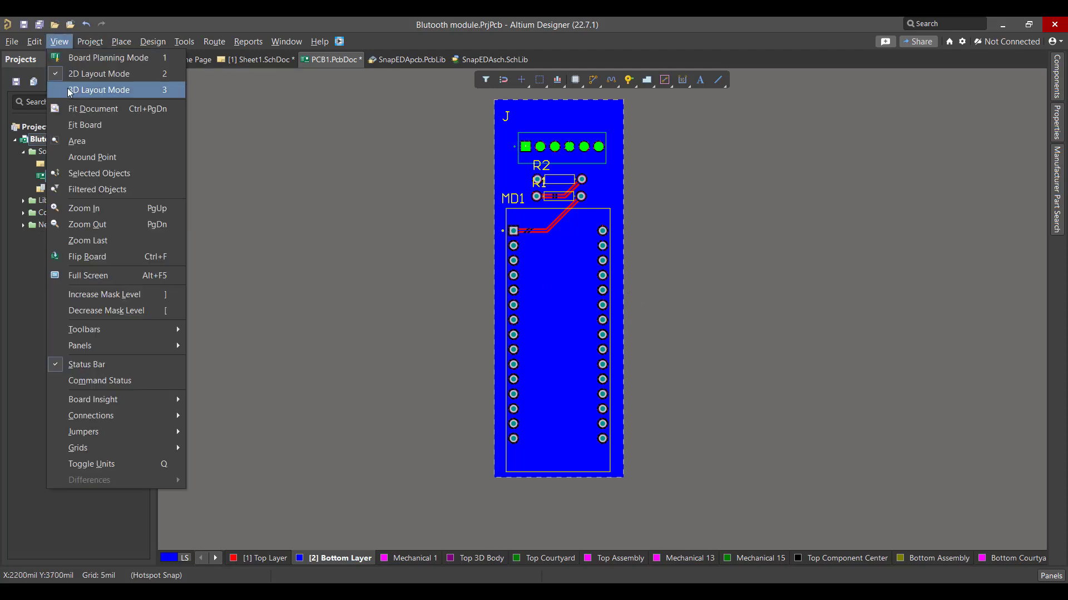
left_click(70, 90)
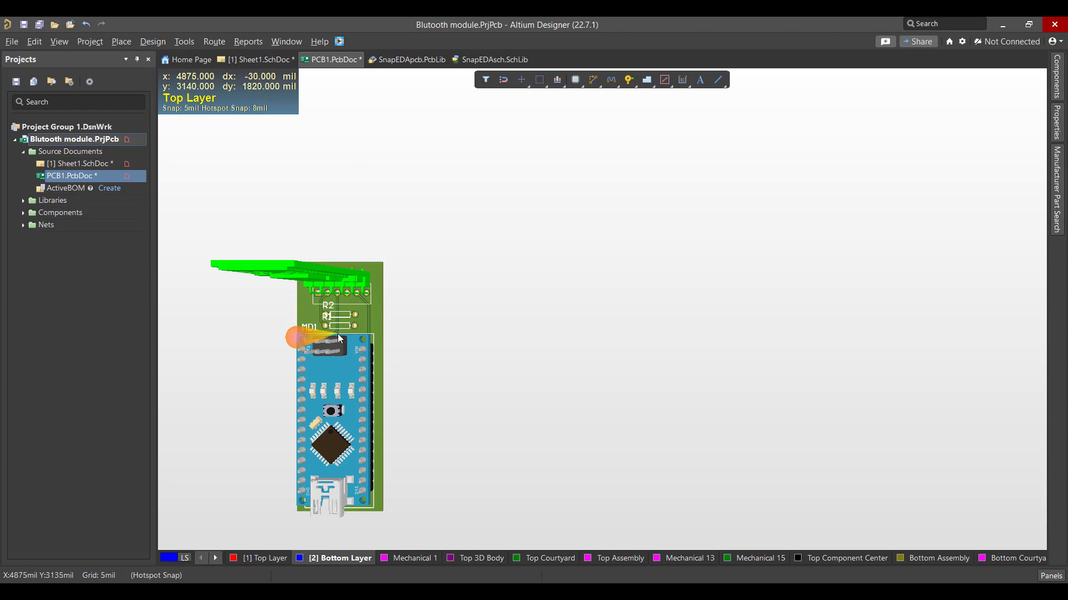
right_click_drag(340, 338, 634, 250, "shift")
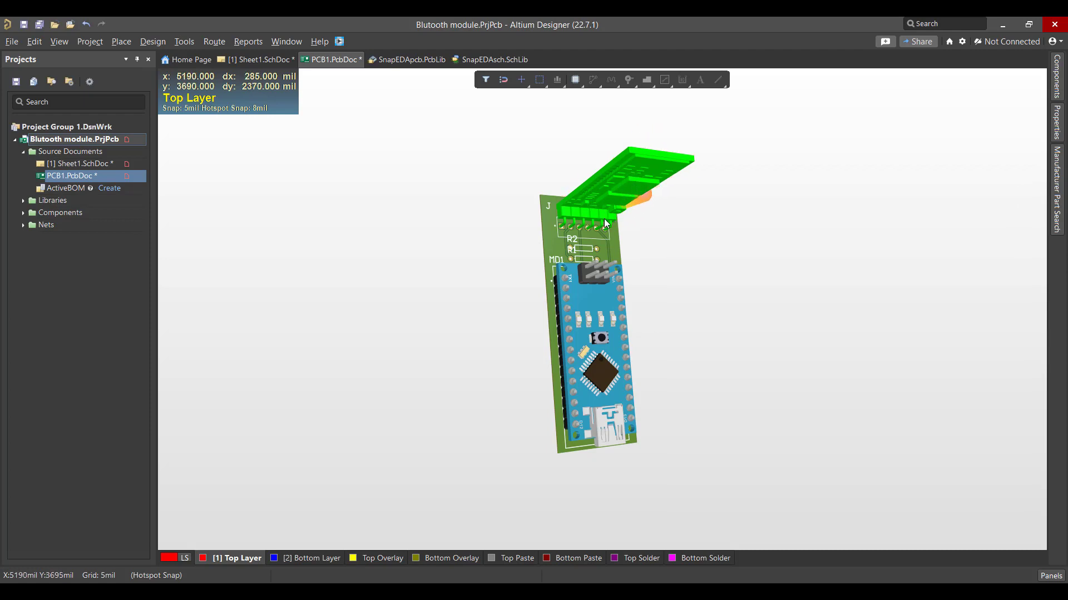
right_click_drag(590, 245, 588, 234, "shift")
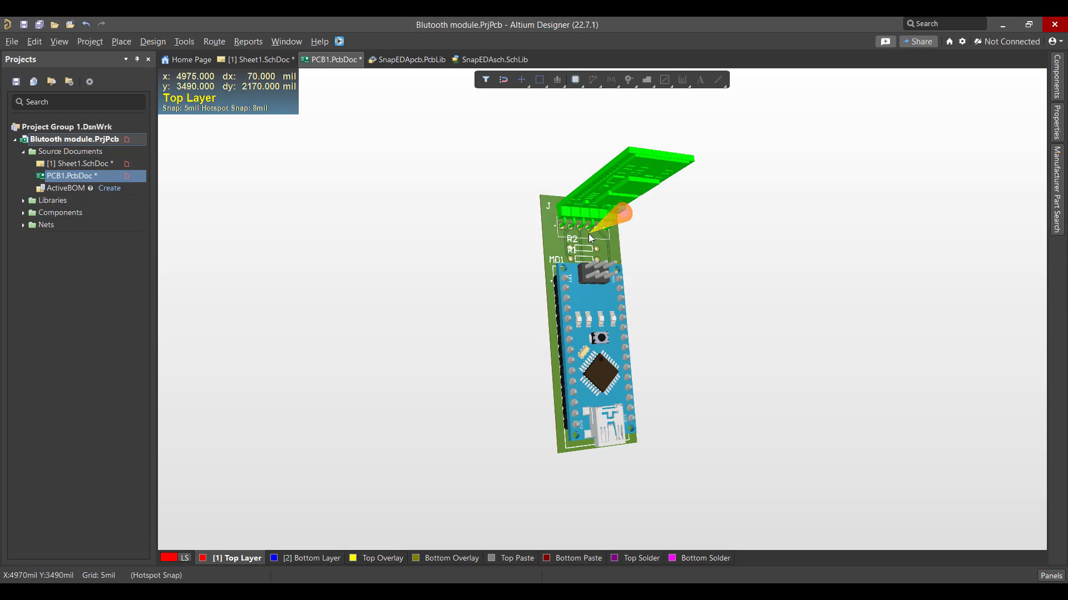
scroll(588, 231, "up", 2, "ctrl")
scroll(589, 231, "up", 4, "ctrl")
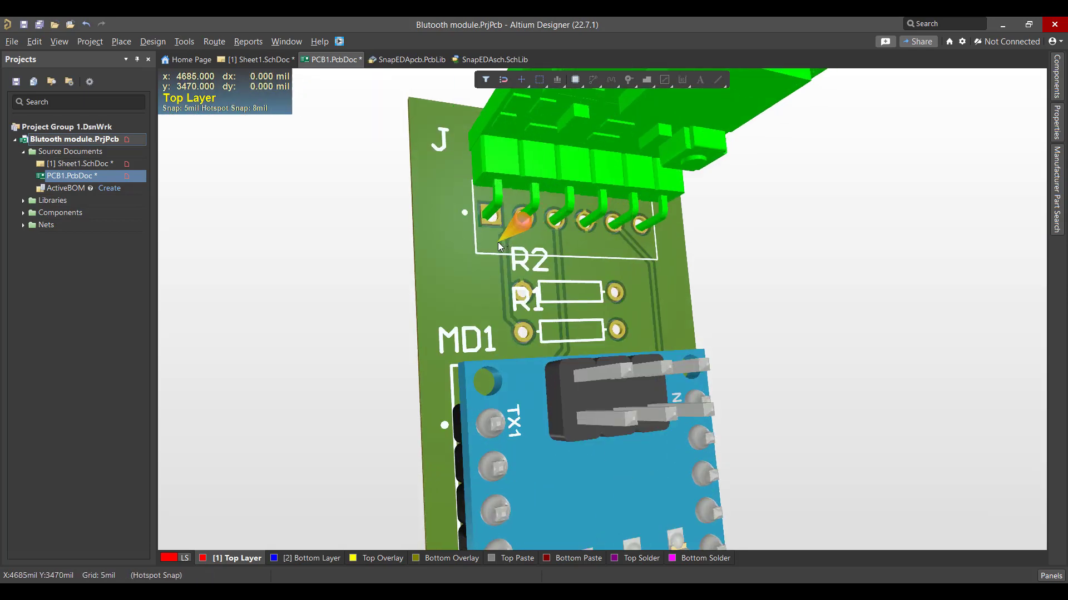
Orbit the 3D board to a top-down angle, then round to show the Bluetooth module
mouse_move(498, 242)
left_mouse_down()
mouse_move(488, 216)
mouse_move(478, 223)
left_mouse_up()
scroll(565, 232, "down", 4)
scroll(566, 233, "up", 3)
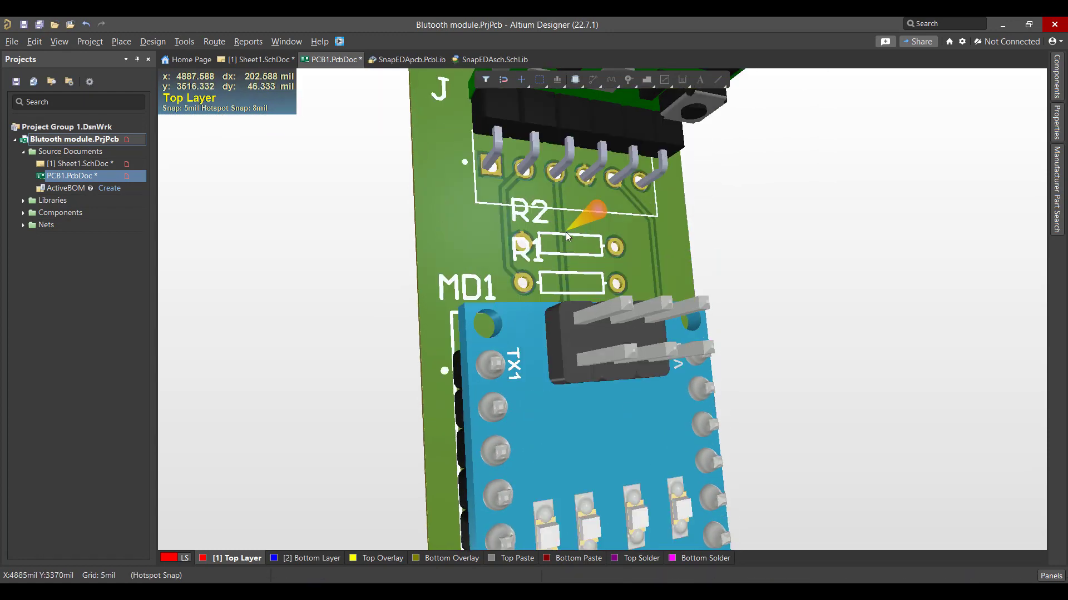
scroll(565, 232, "down", 2, "ctrl")
scroll(566, 232, "down", 3, "ctrl")
scroll(565, 232, "down", 1, "ctrl")
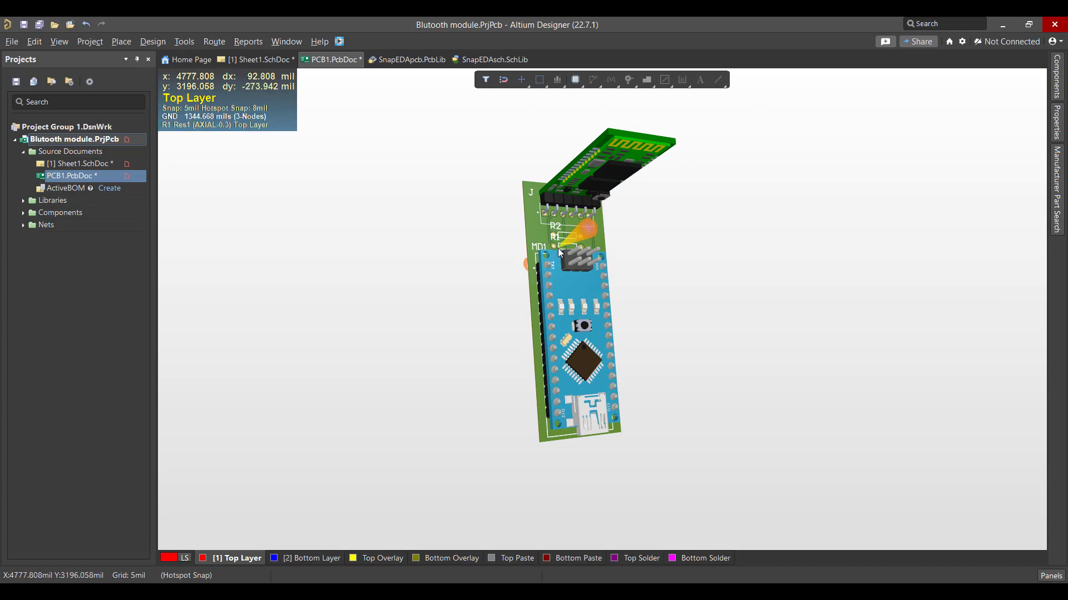
mouse_move(639, 230)
right_mouse_down("shift")
mouse_move(527, 430)
mouse_move(302, 149)
right_mouse_up("shift")
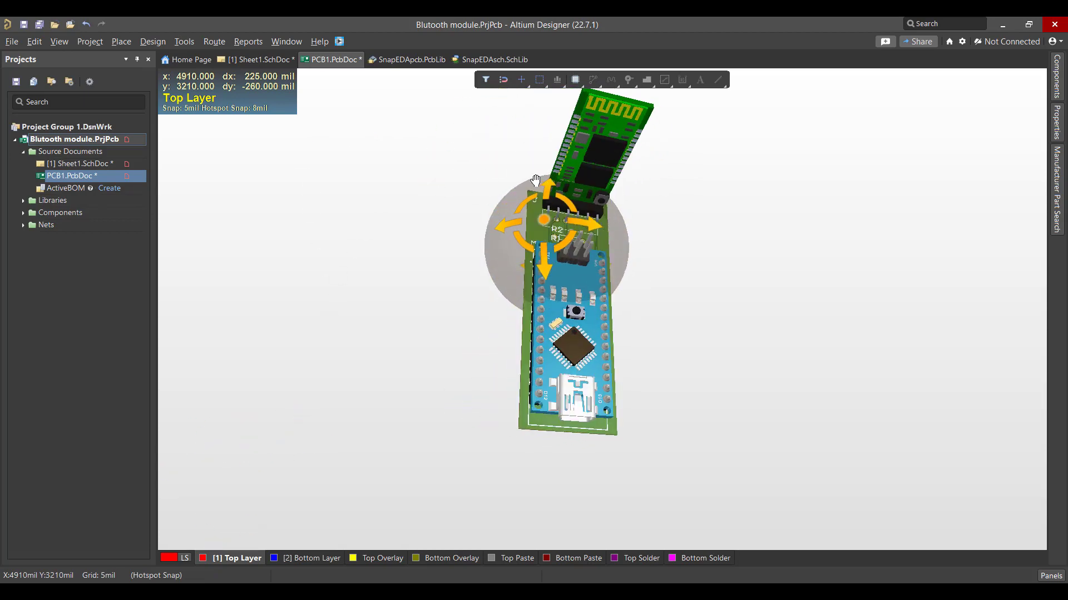
mouse_move(303, 149)
right_mouse_down("shift")
mouse_move(657, 261)
mouse_move(585, 209)
right_mouse_up("shift")
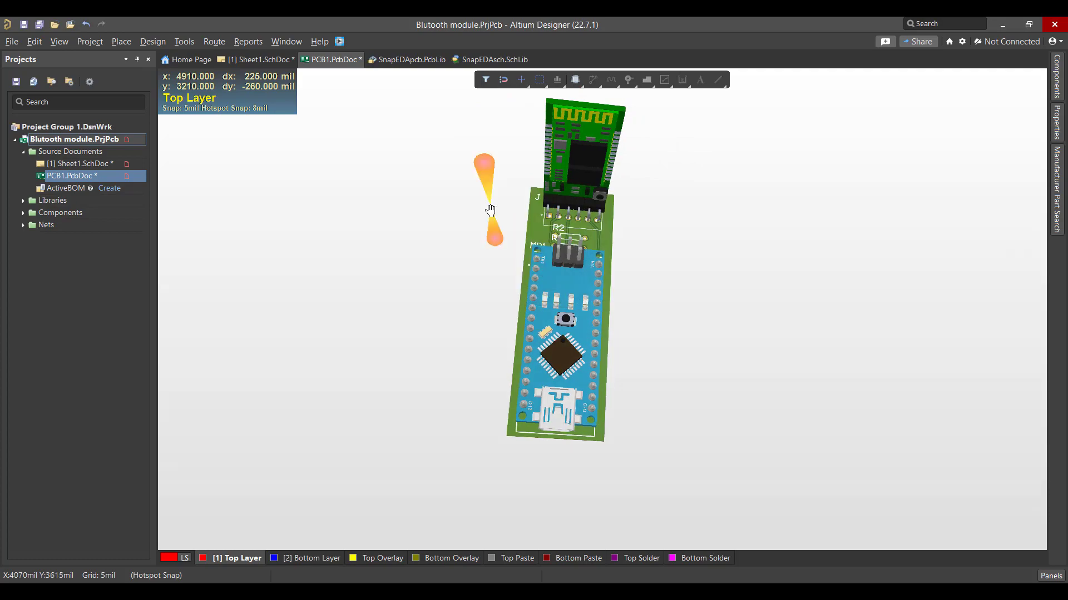